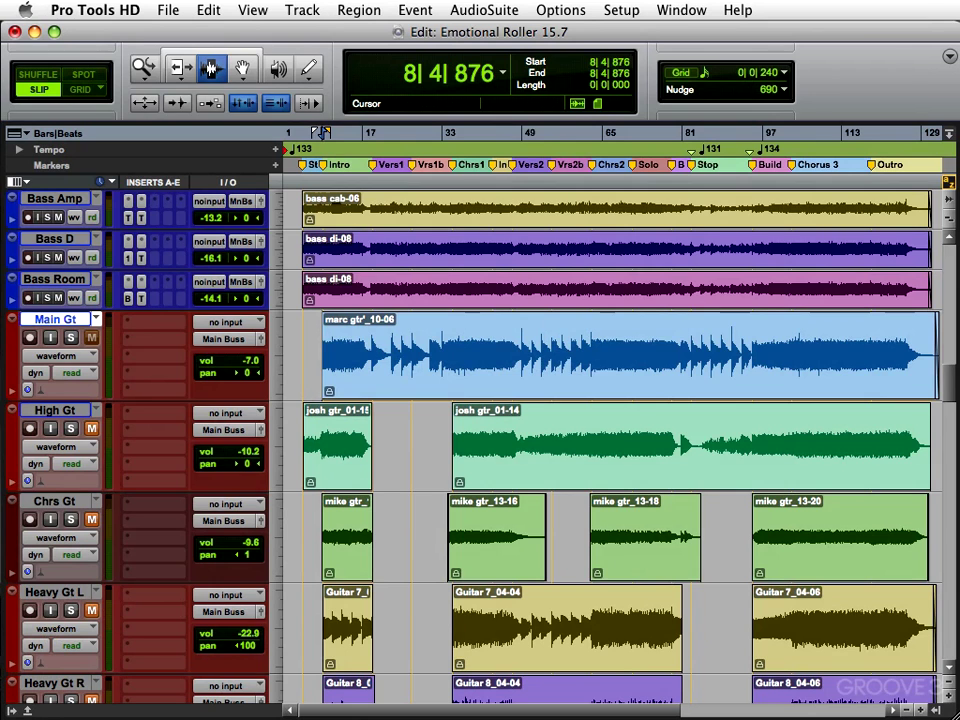
Step: Select bars 30–75 of the Main Gt clip and enlarge the track so its waveform fills the window
key(super+equal)
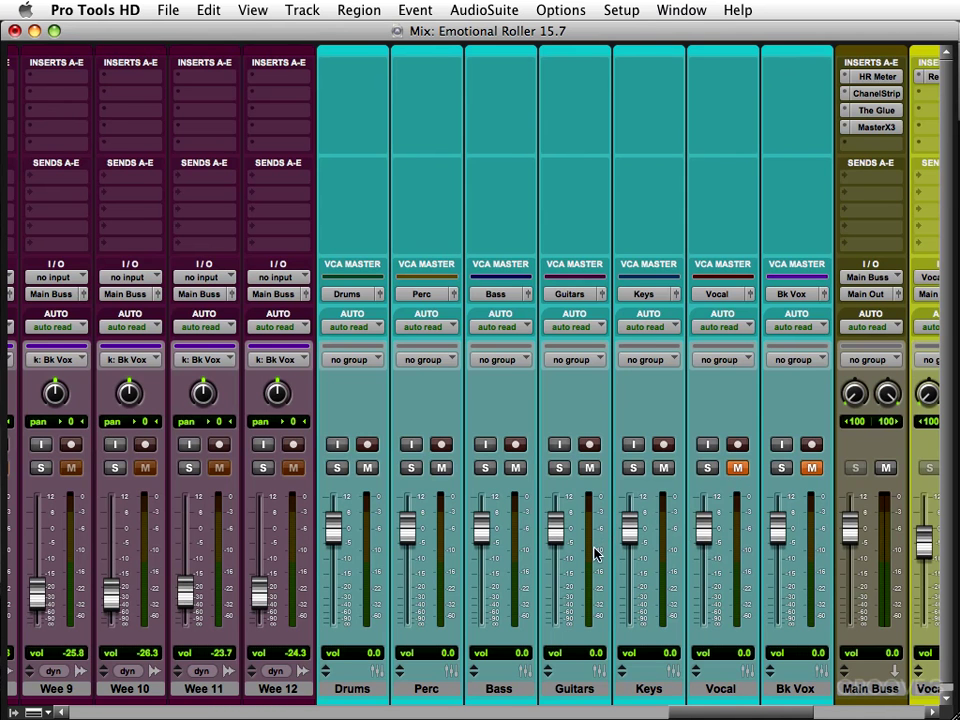
key(super+equal)
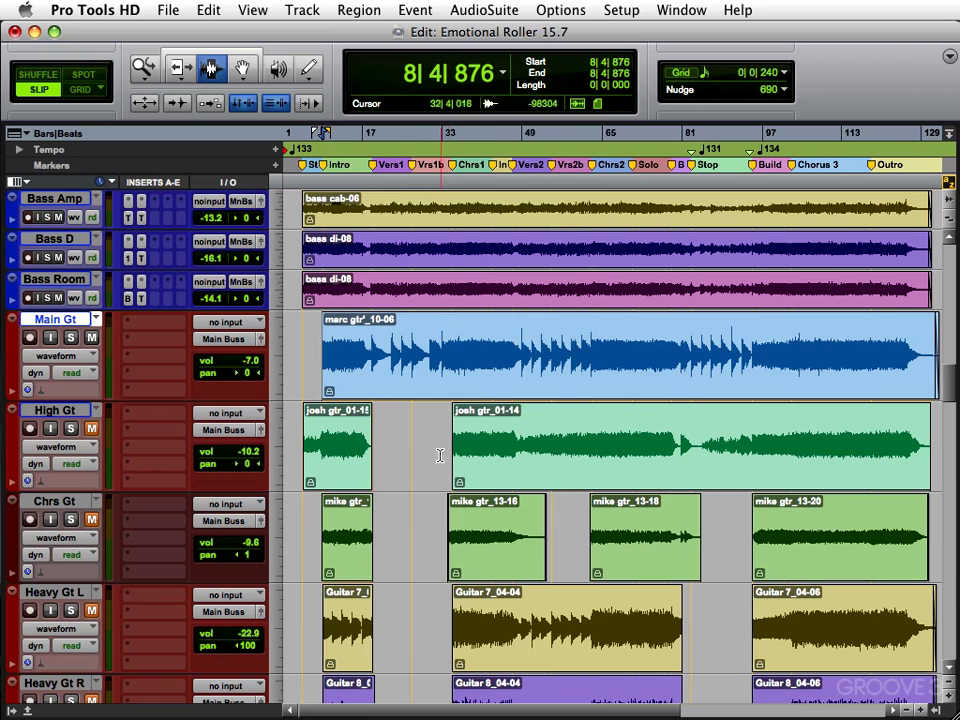
drag(428, 352, 652, 352)
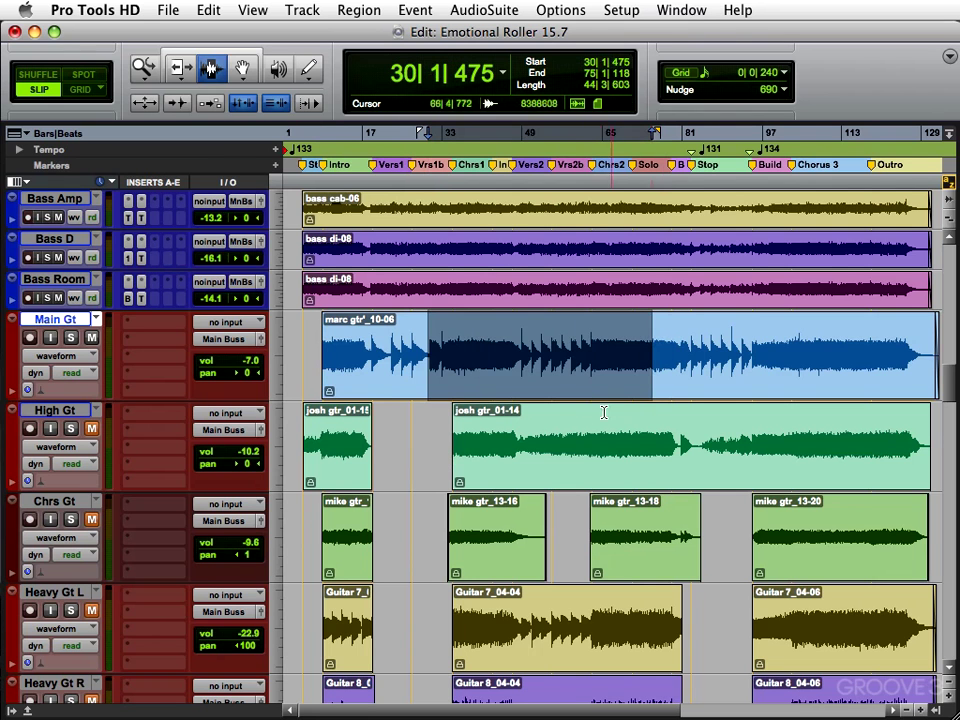
key(ctrl+Up)
key(ctrl+Up)
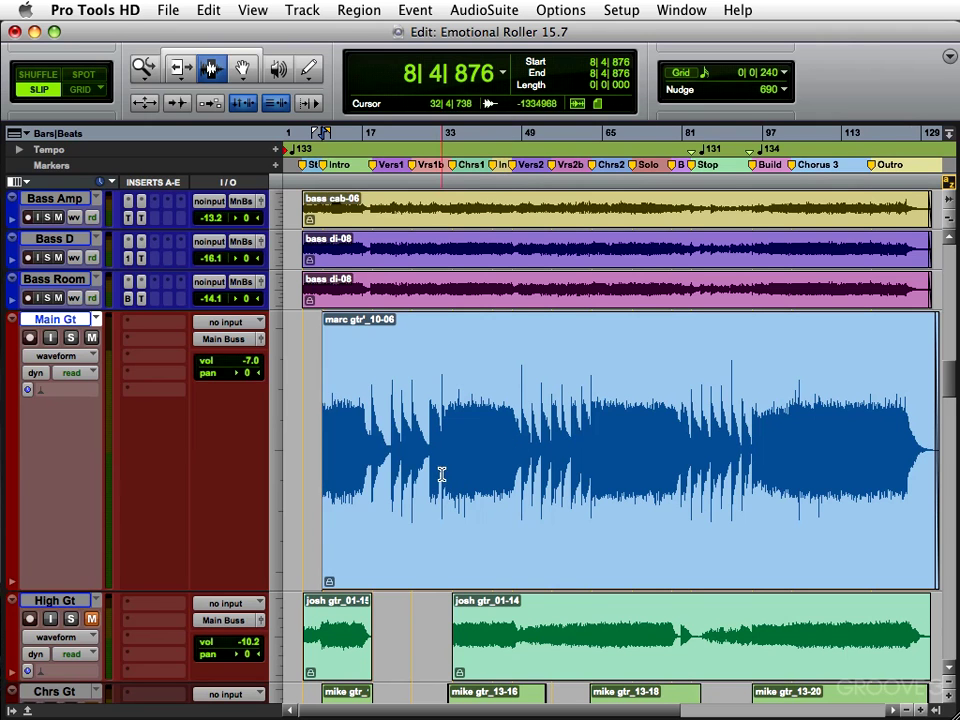
click(206, 360)
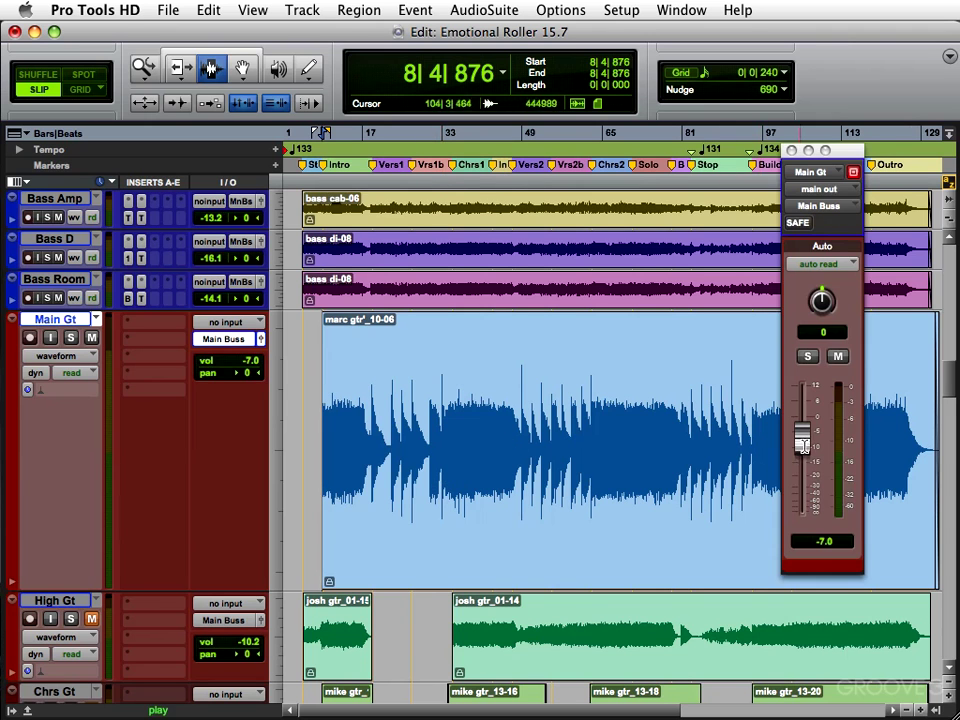
Step: Lower Main Gt's volume from −7.0 to −7.7 during playback, then solo the track
key(space)
drag(802, 447, 790, 455)
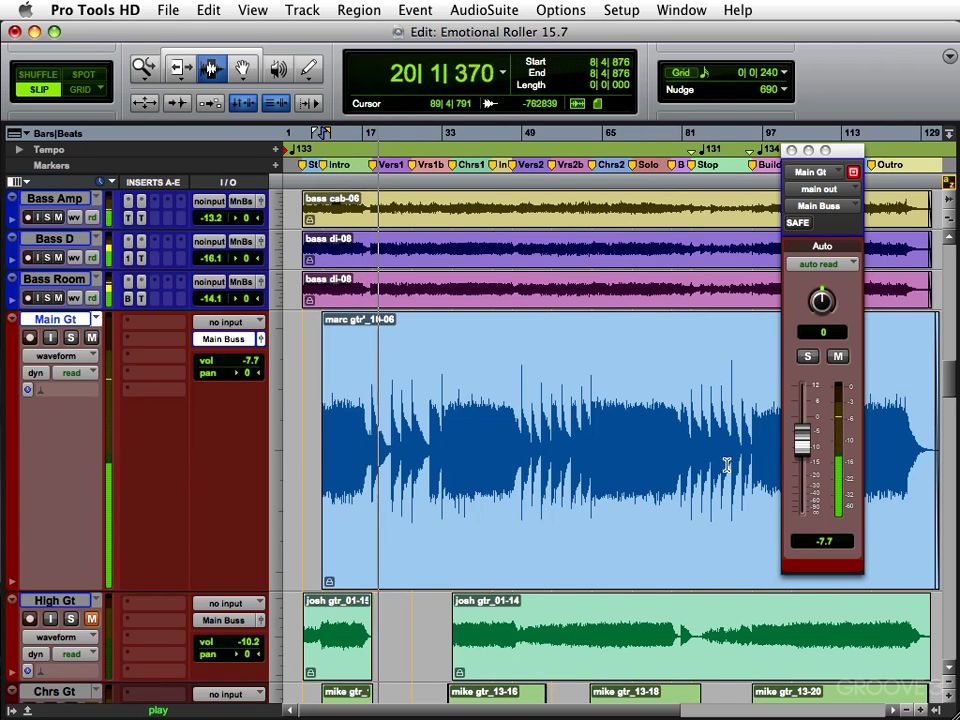
key(space)
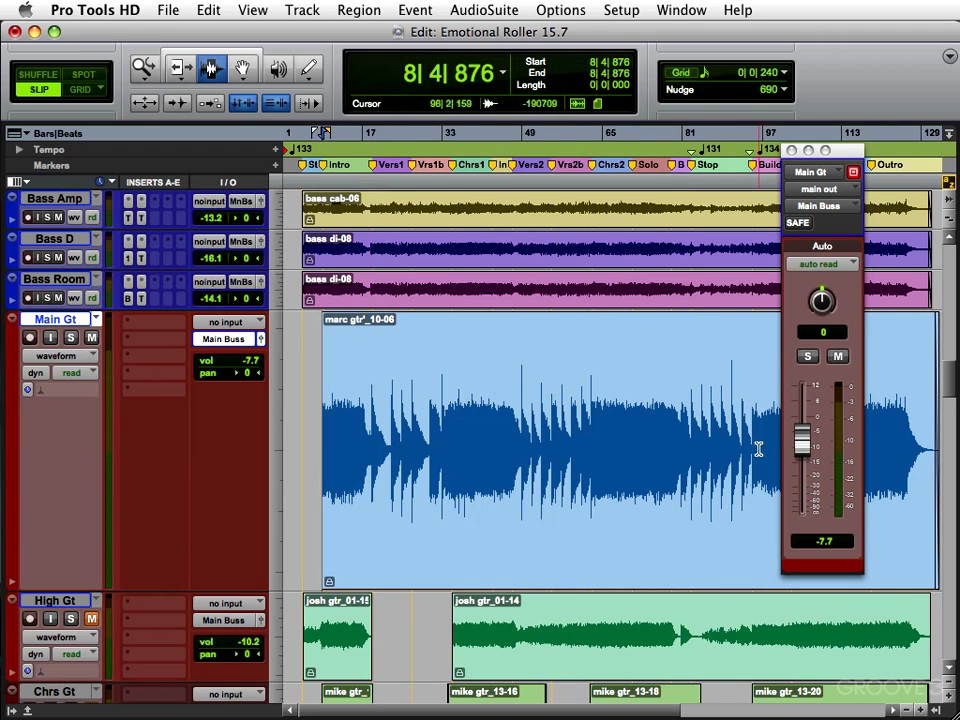
key(shift+s)
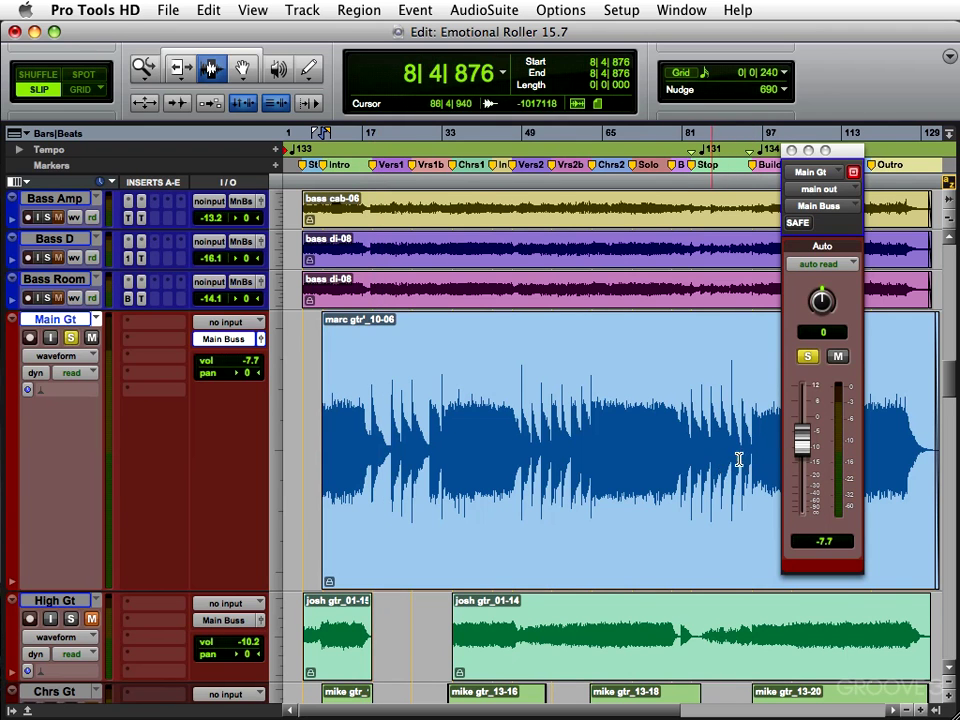
Step: Audition the soloed Main Gt guitar three times from the start
key(space)
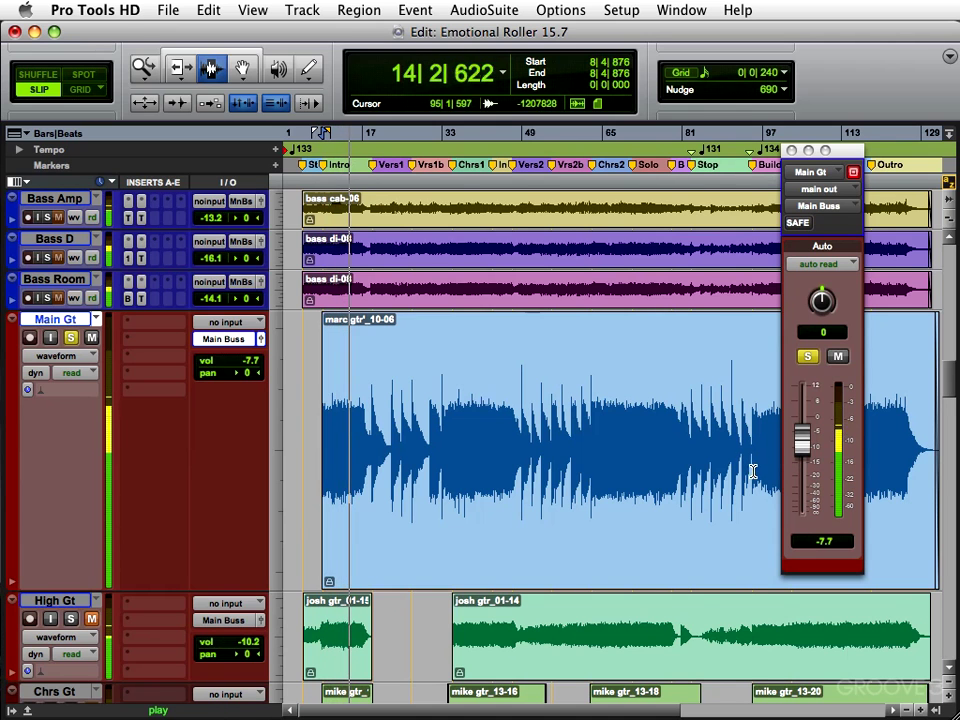
key(space)
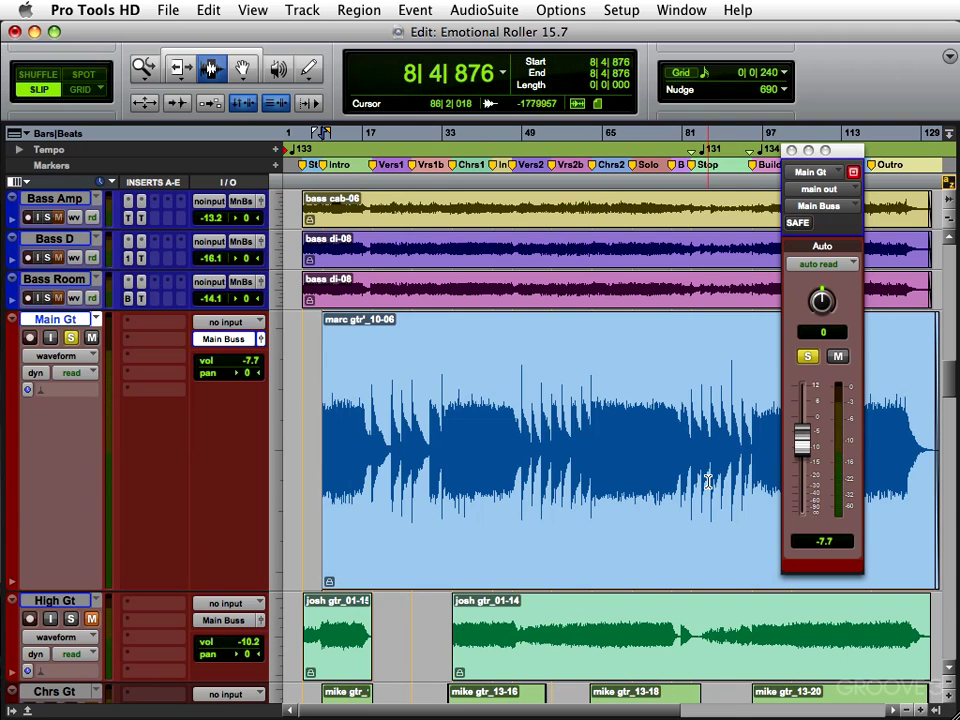
key(space)
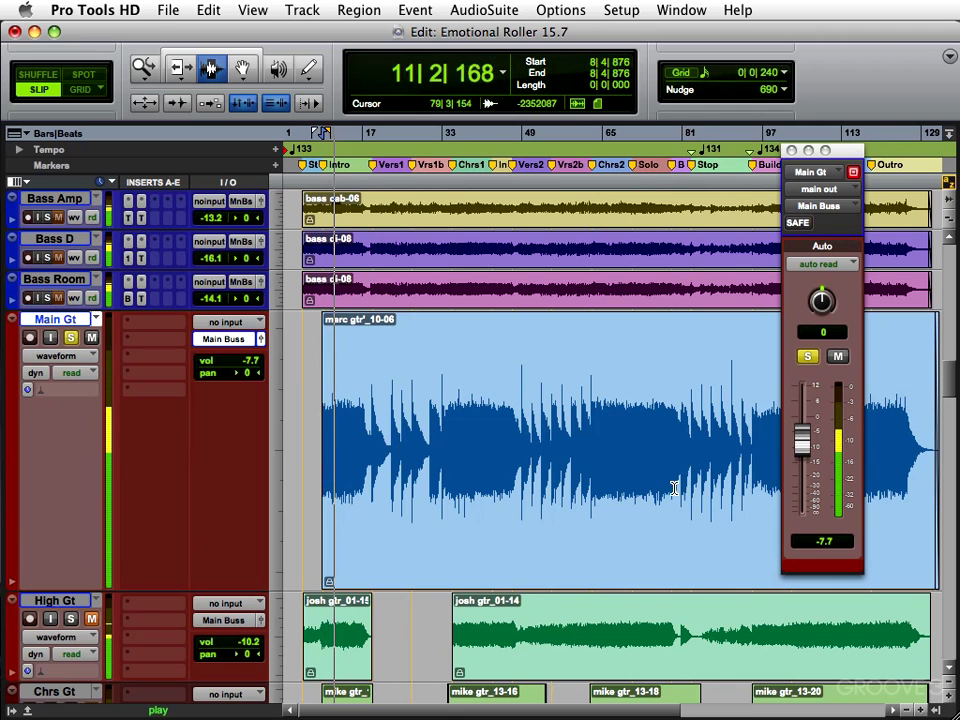
key(space)
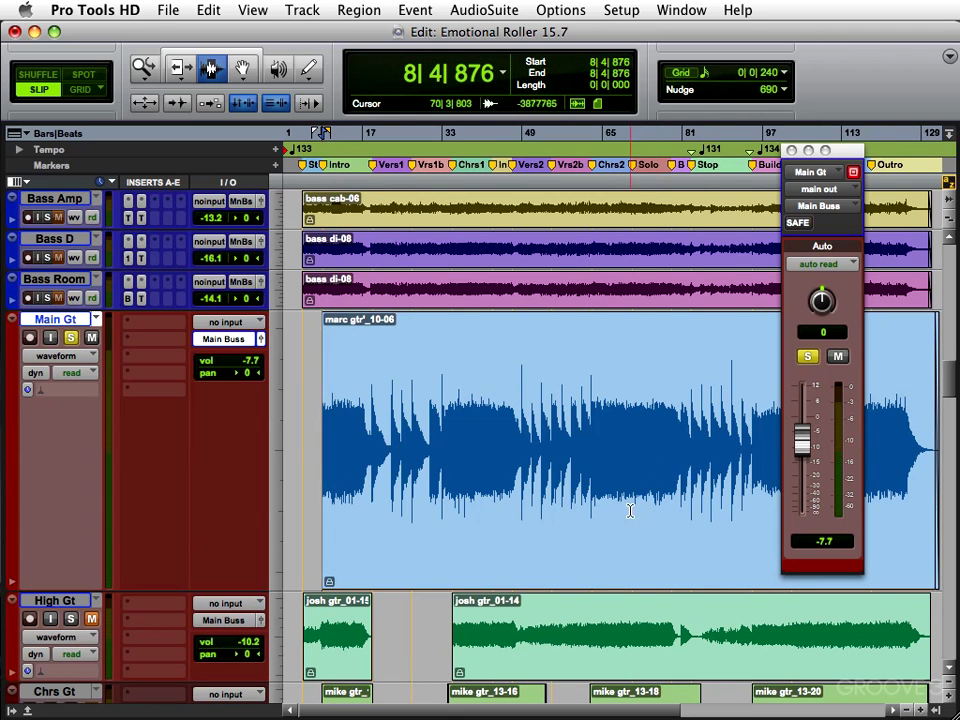
key(space)
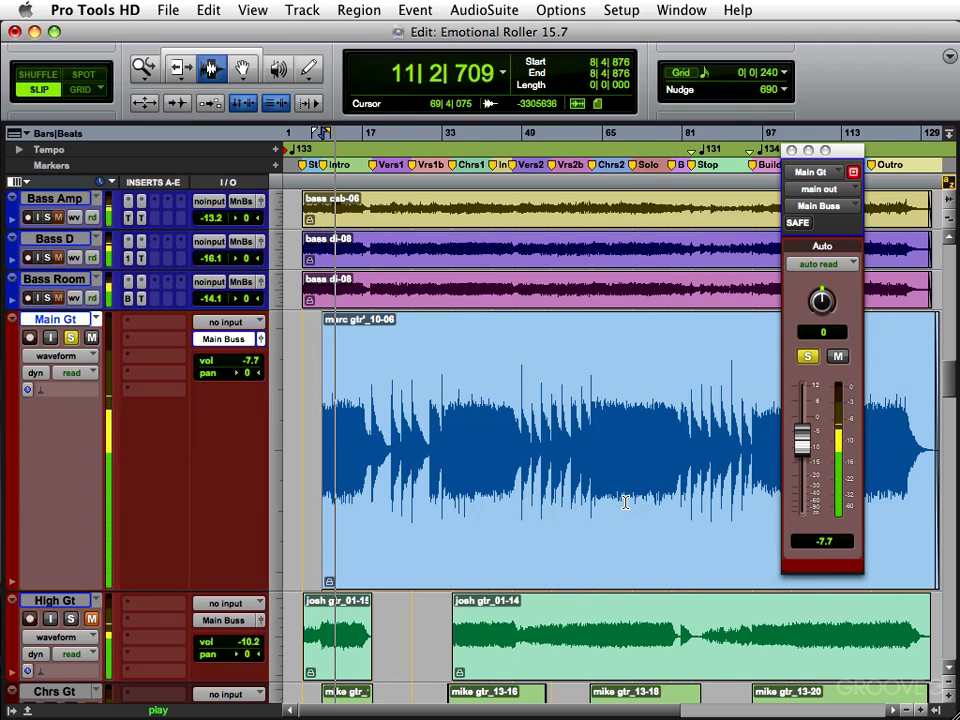
key(space)
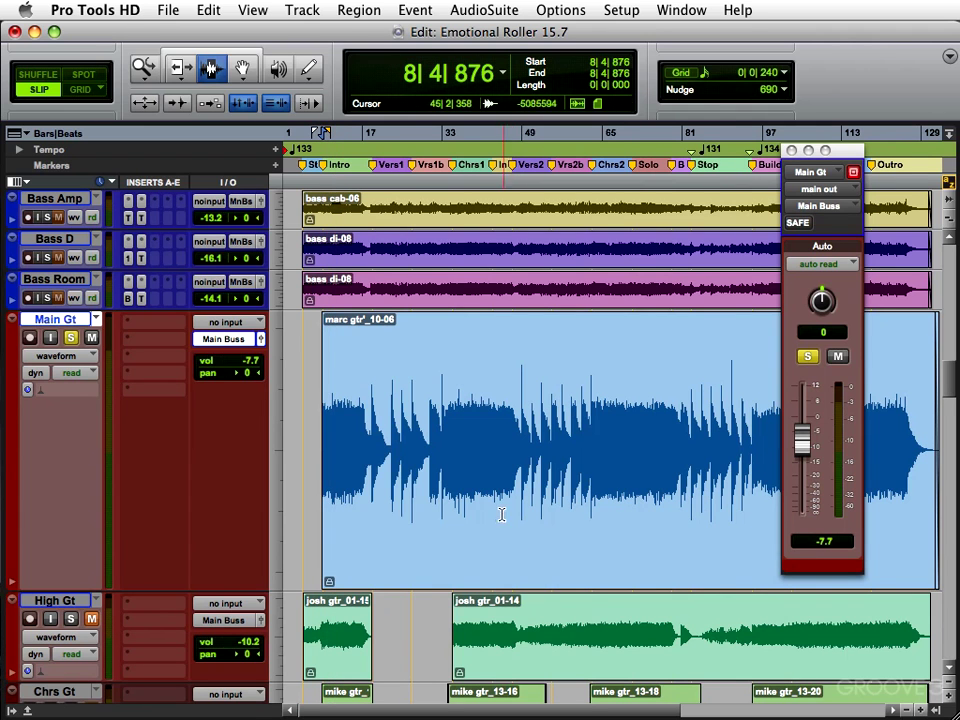
click(133, 322)
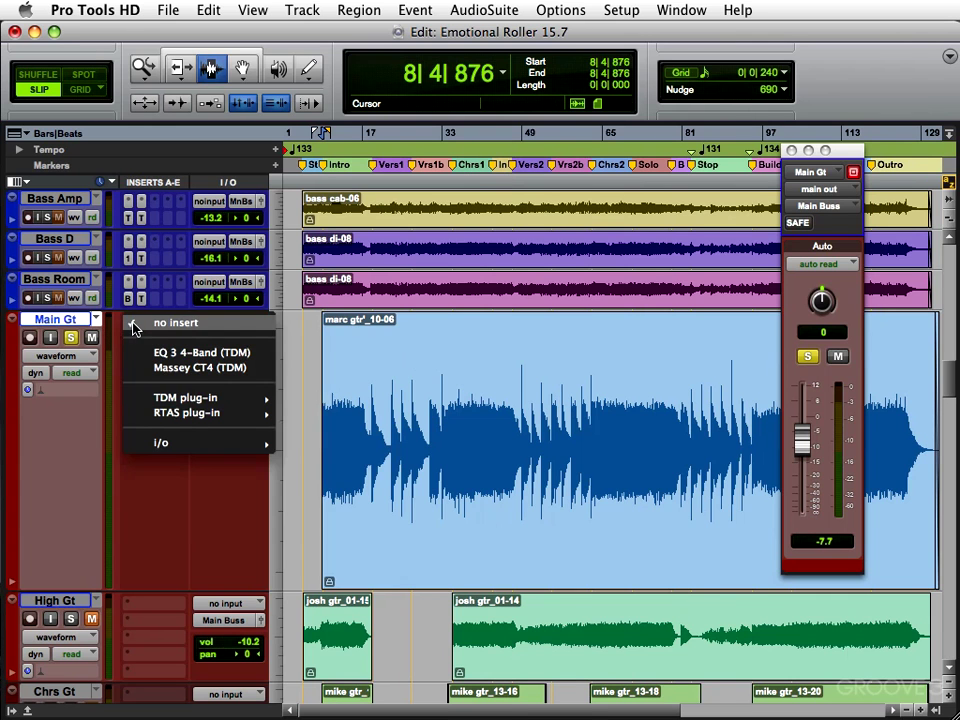
Step: Insert the Tube-Tech PE 1C (mono) EQ on Main Gt's first insert and play to hear it
mouse_move(200, 397)
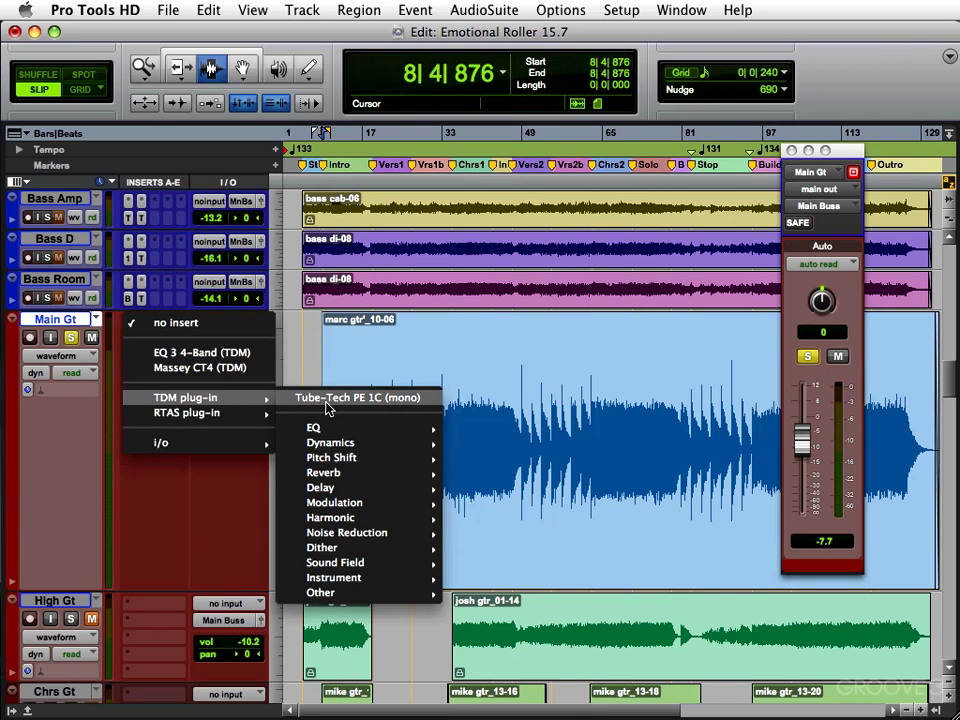
click(327, 402)
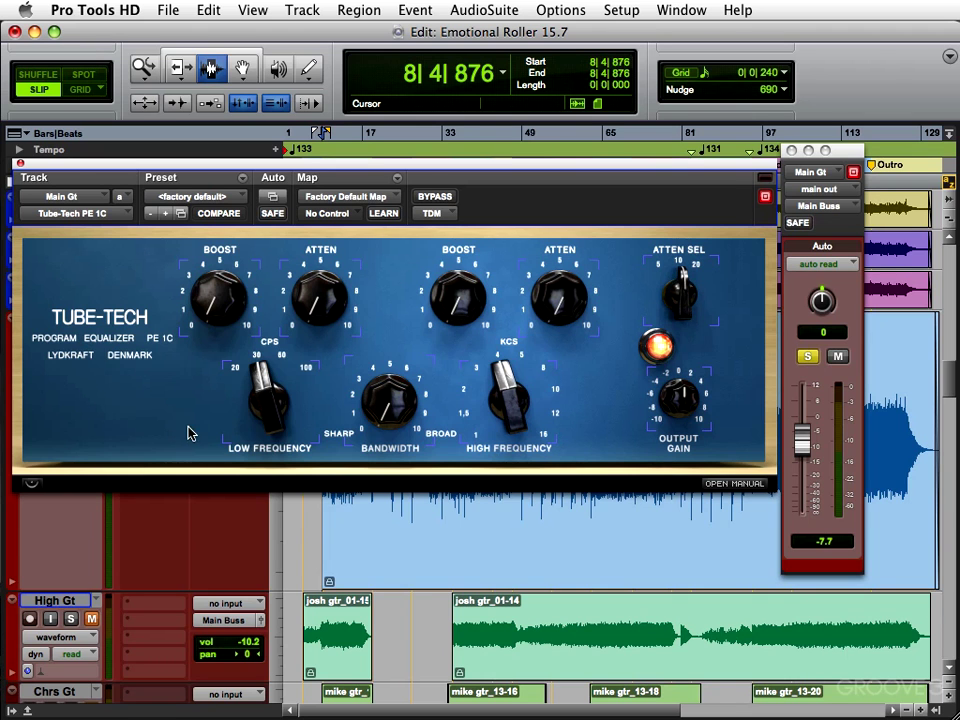
key(space)
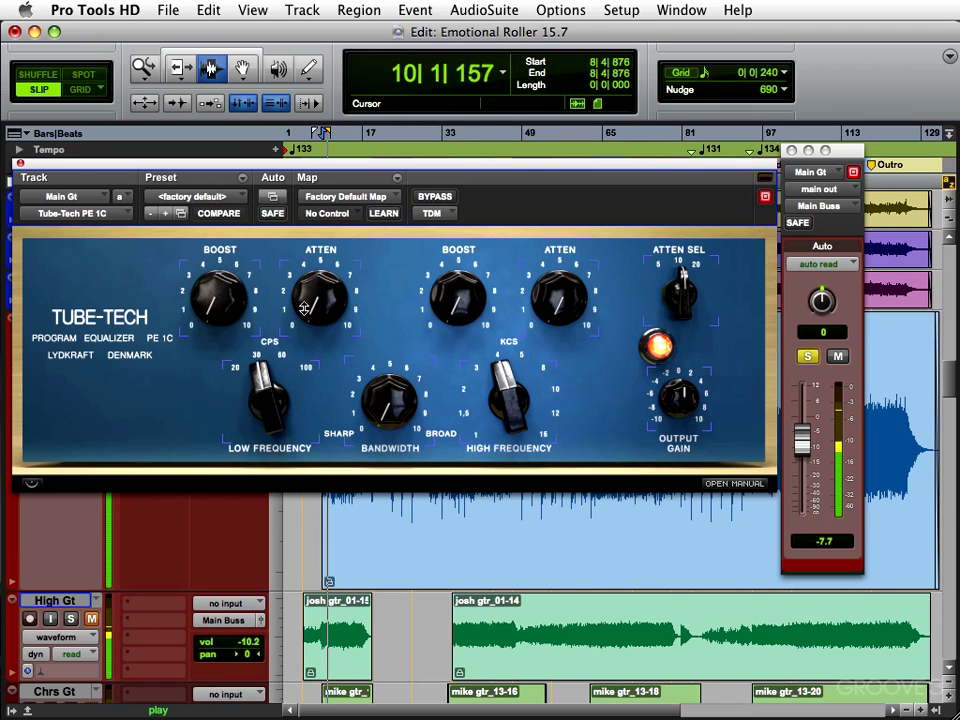
Step: Raise the Tube-Tech's low-frequency attenuation and A/B it against the bypassed guitar
drag(304, 308, 334, 176)
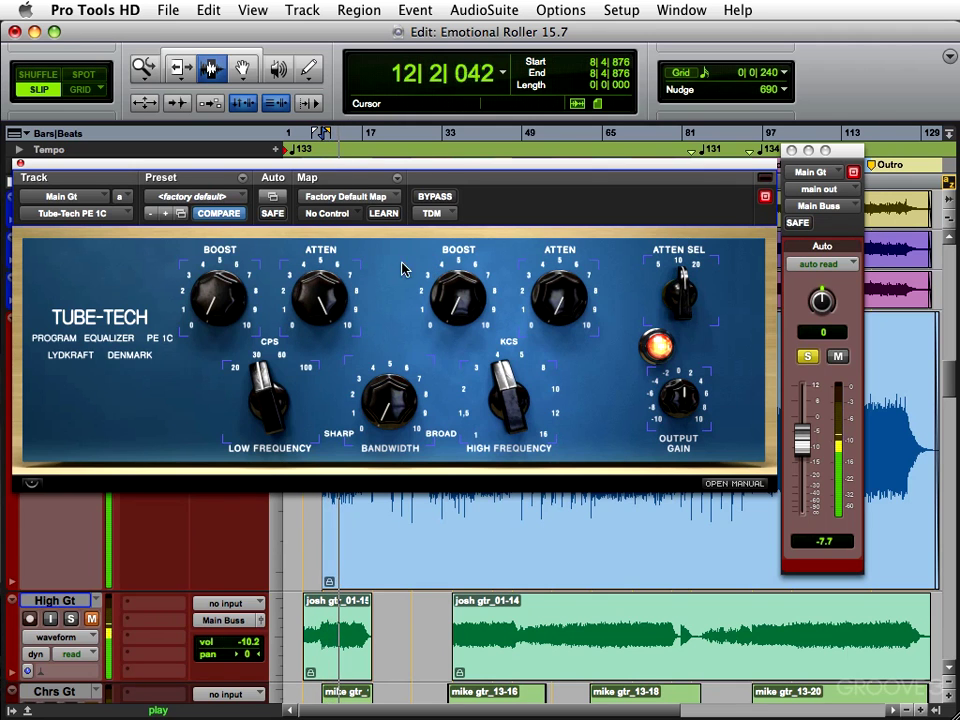
key(space)
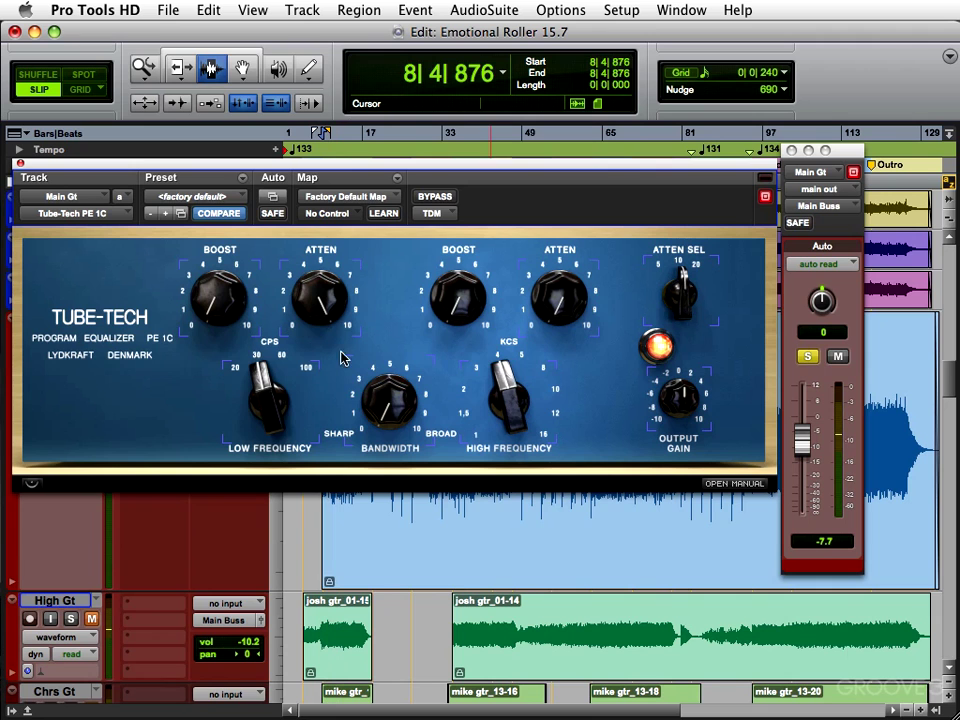
key(space)
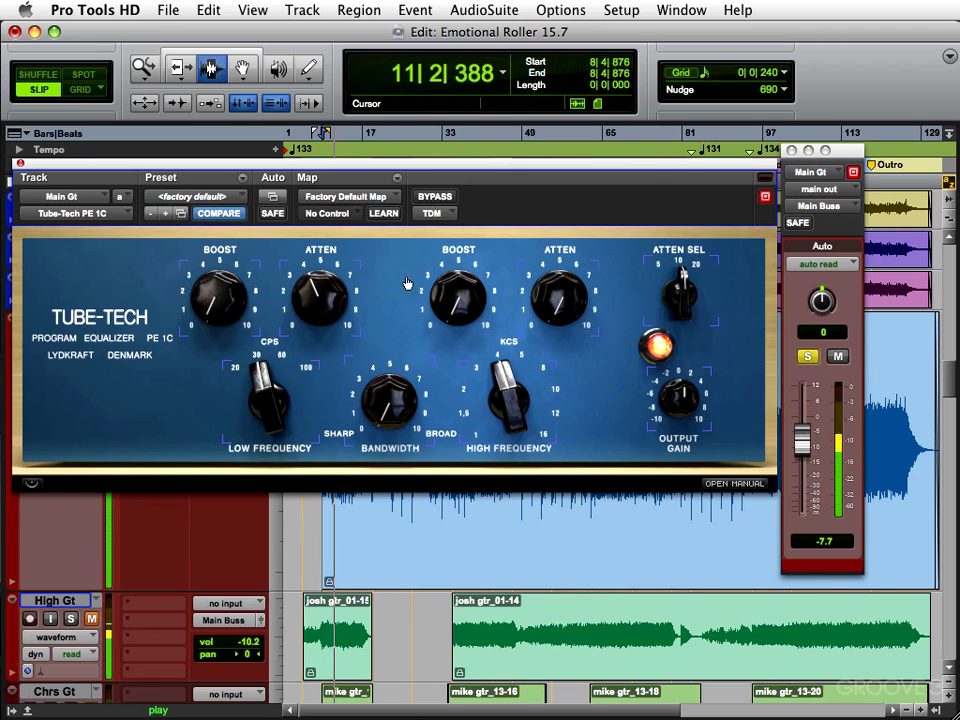
click(434, 196)
click(434, 196)
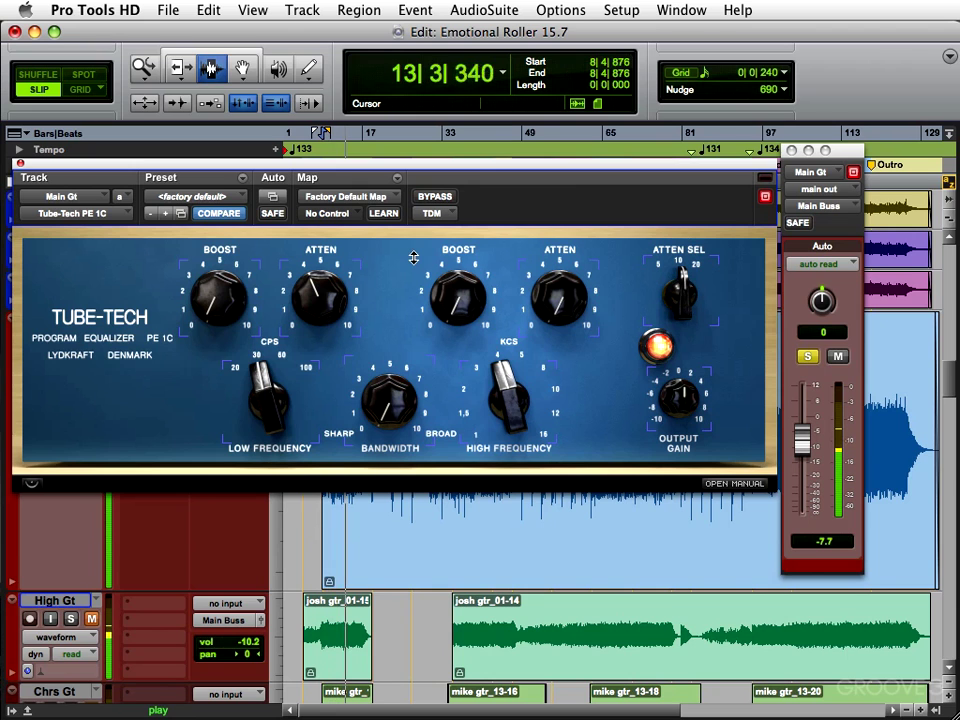
key(space)
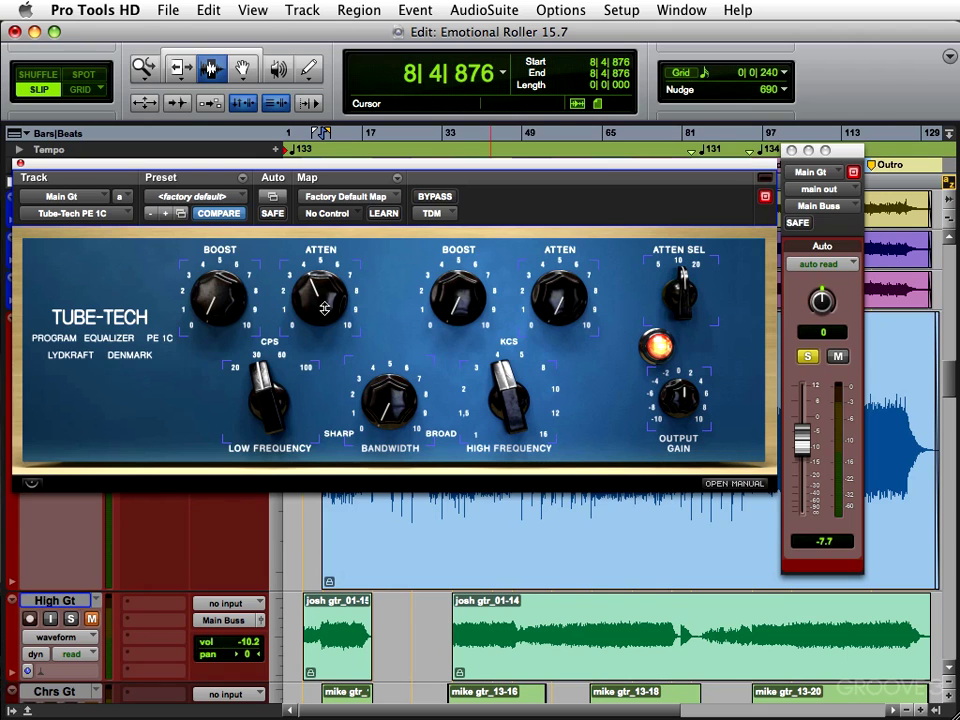
Step: Replay the guitar several times, then turn the Tube-Tech high-frequency selector to a new band
key(space)
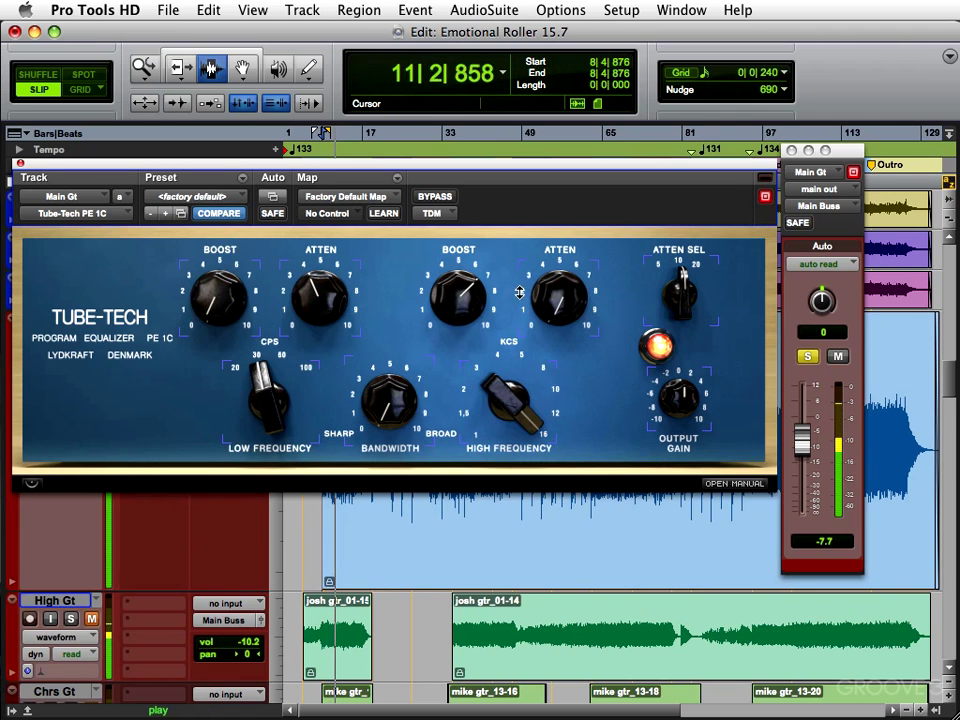
key(space)
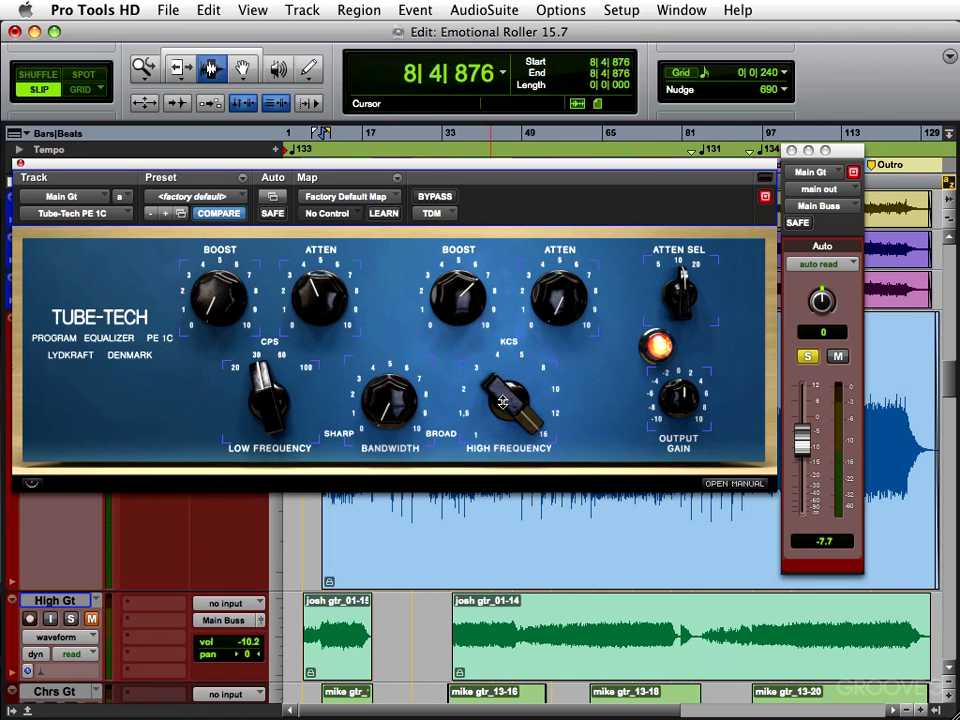
key(space)
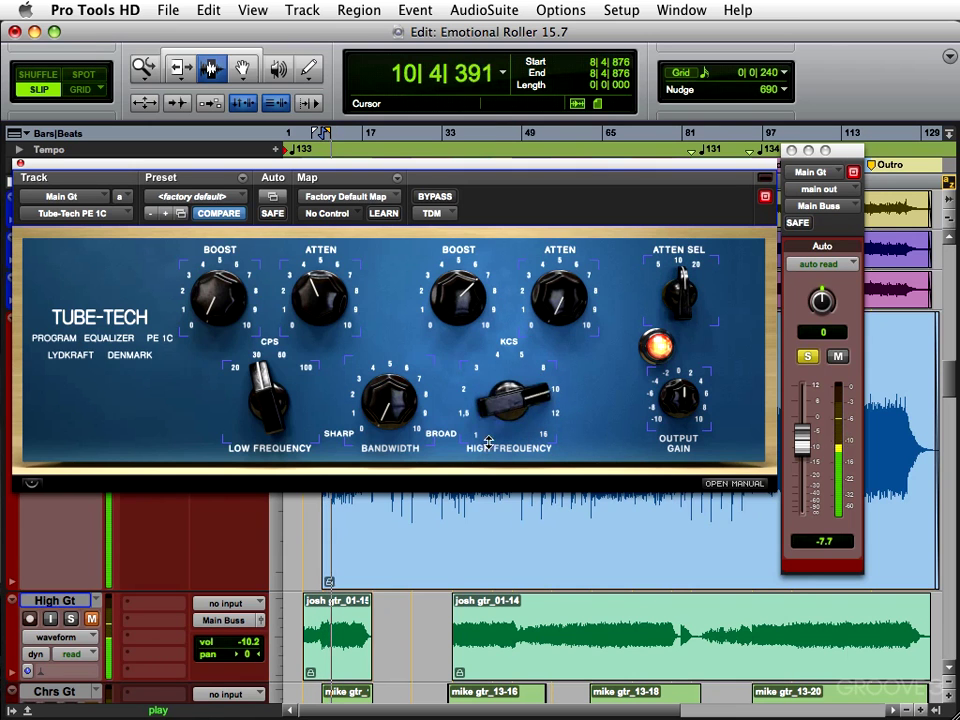
key(space)
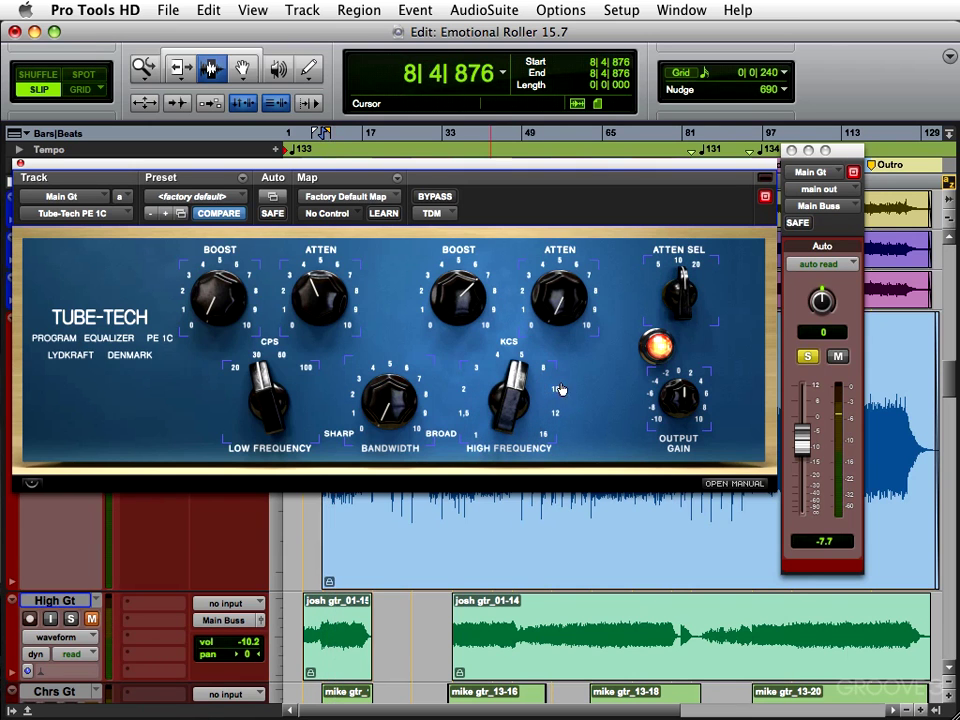
key(space)
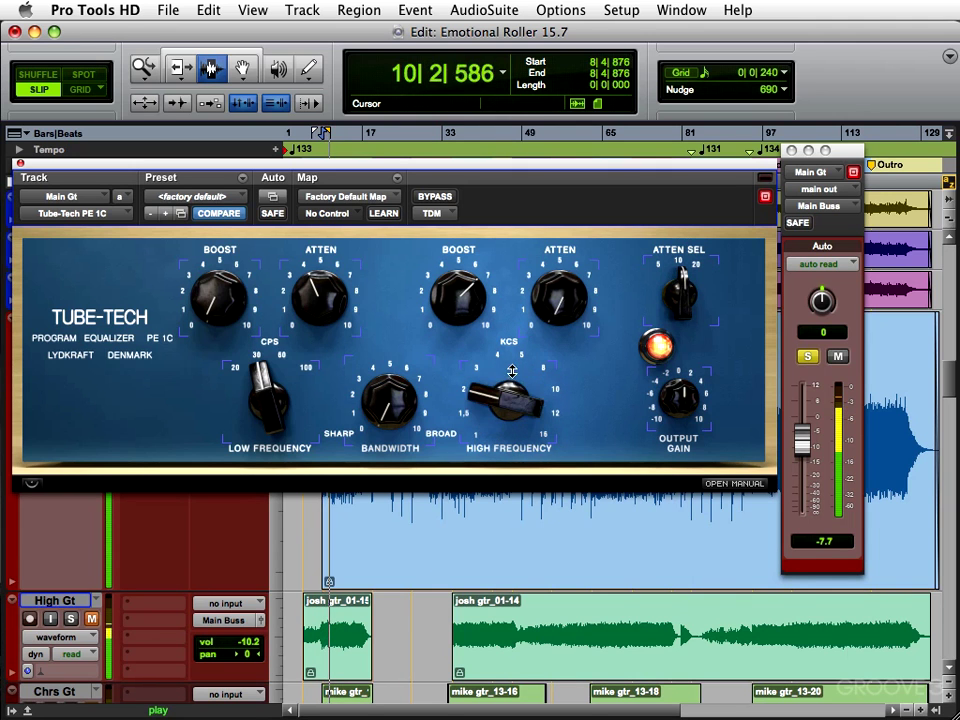
key(space)
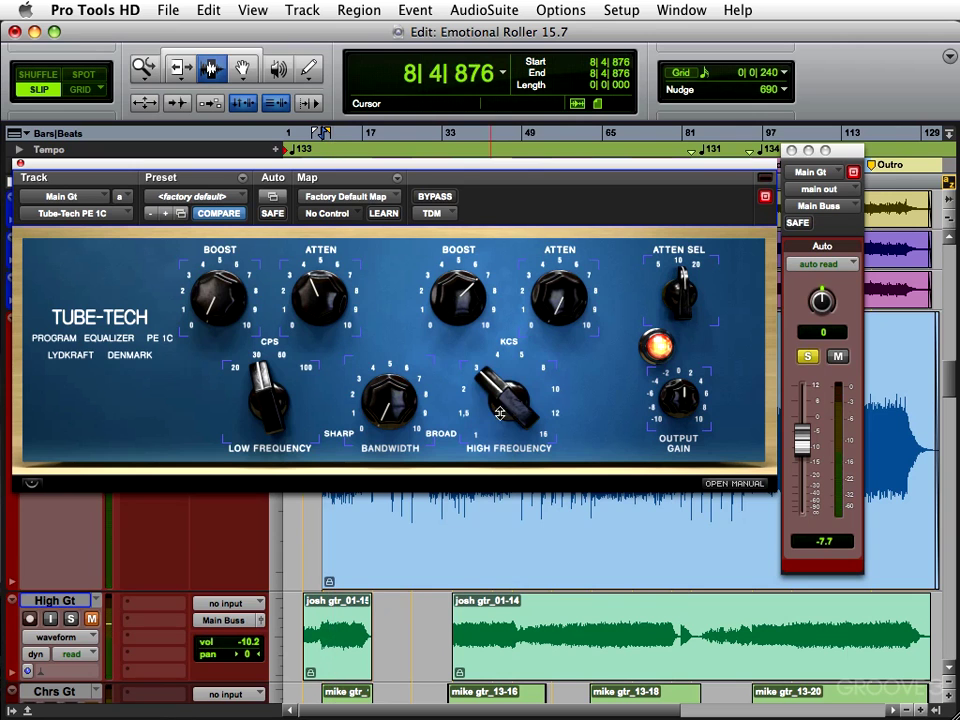
key(space)
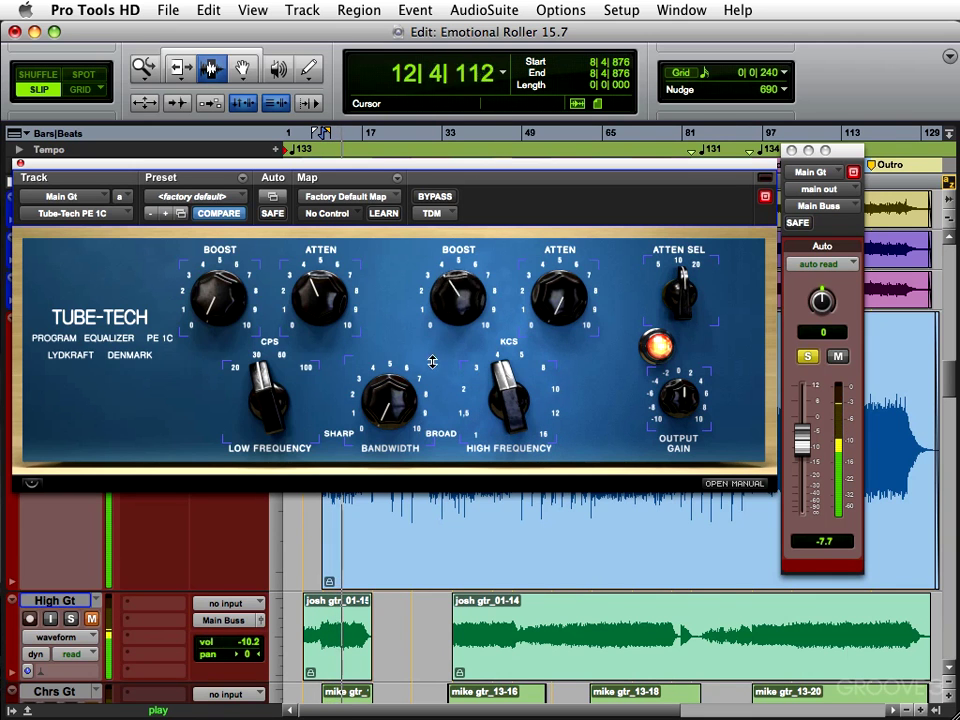
key(space)
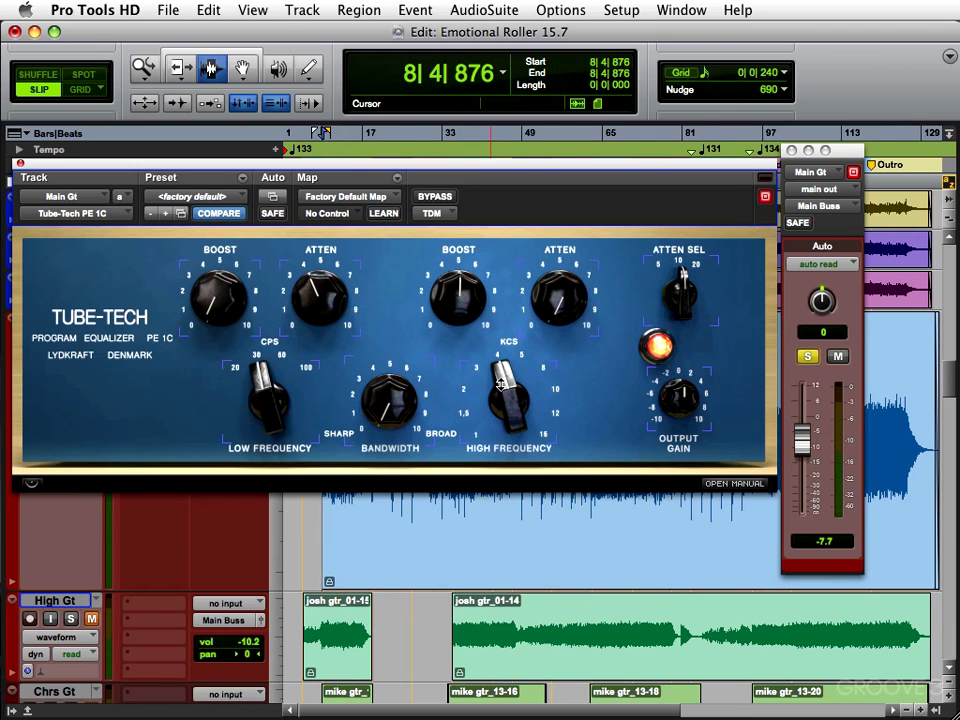
mouse_move(501, 383)
mouse_down()
mouse_move(513, 367)
mouse_move(497, 377)
mouse_move(502, 365)
mouse_up()
Step: Lower then raise the Tube-Tech high-frequency boost to about 5, comparing against bypass
key(space)
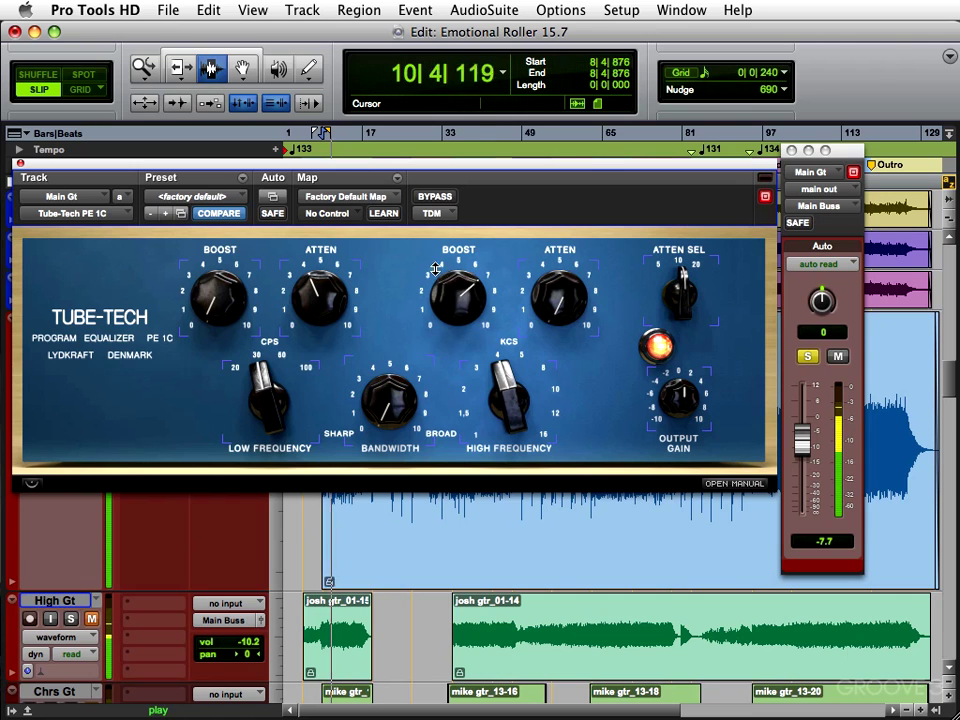
drag(436, 267, 431, 351)
key(space)
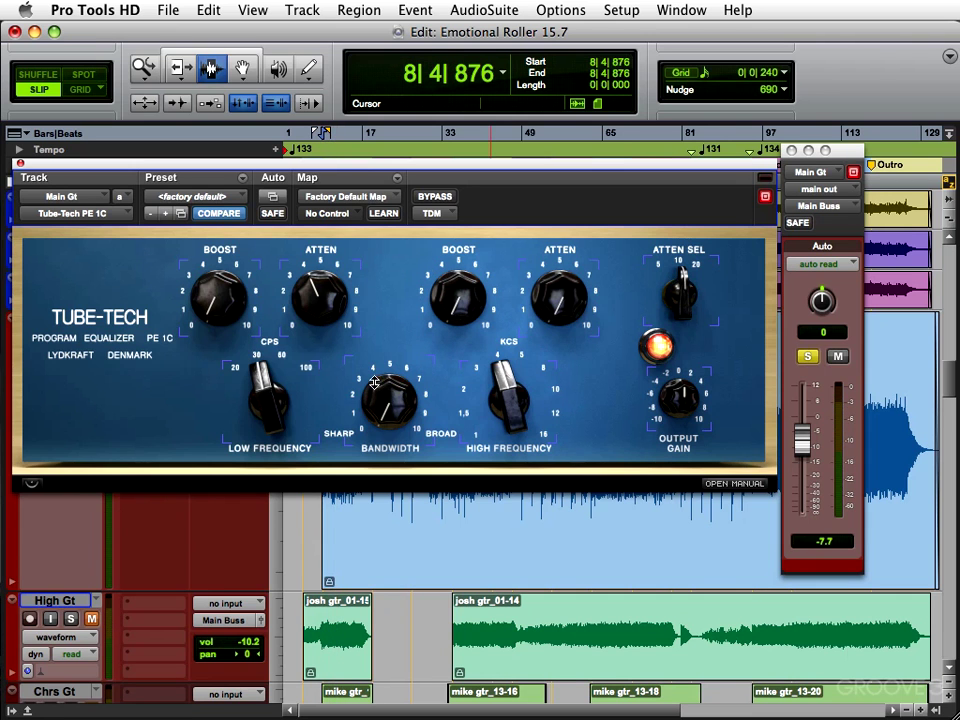
key(space)
drag(452, 320, 456, 212)
click(433, 199)
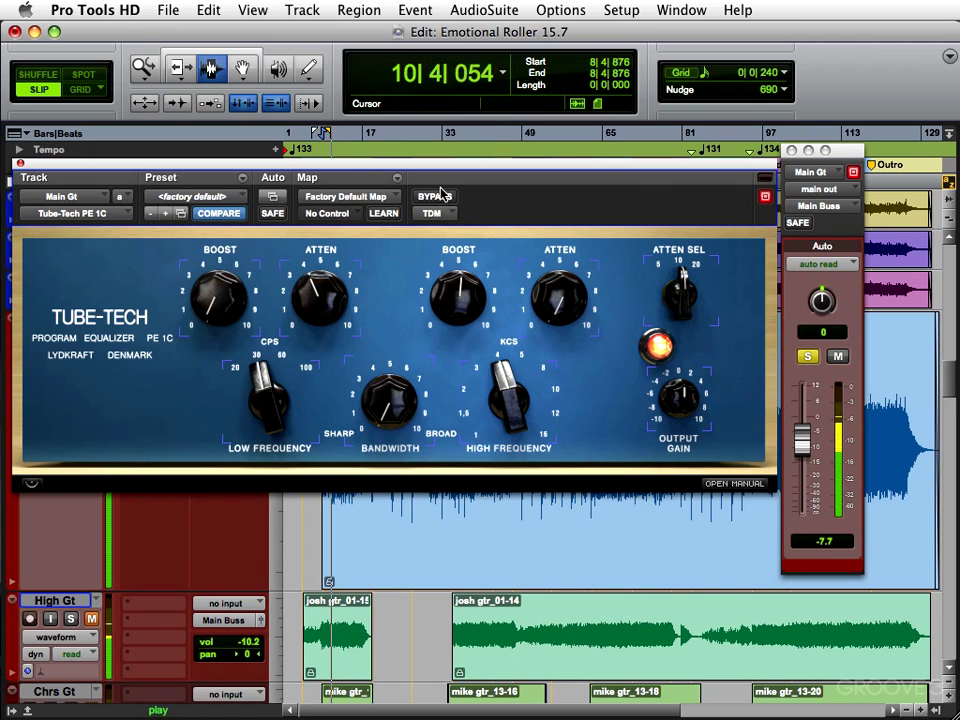
click(432, 198)
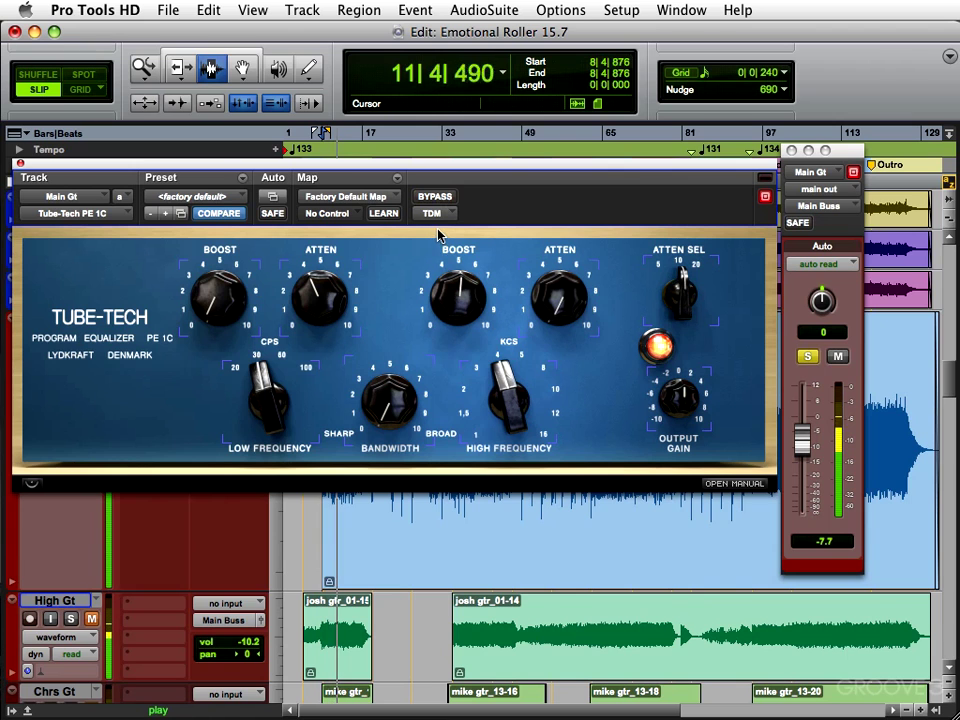
key(space)
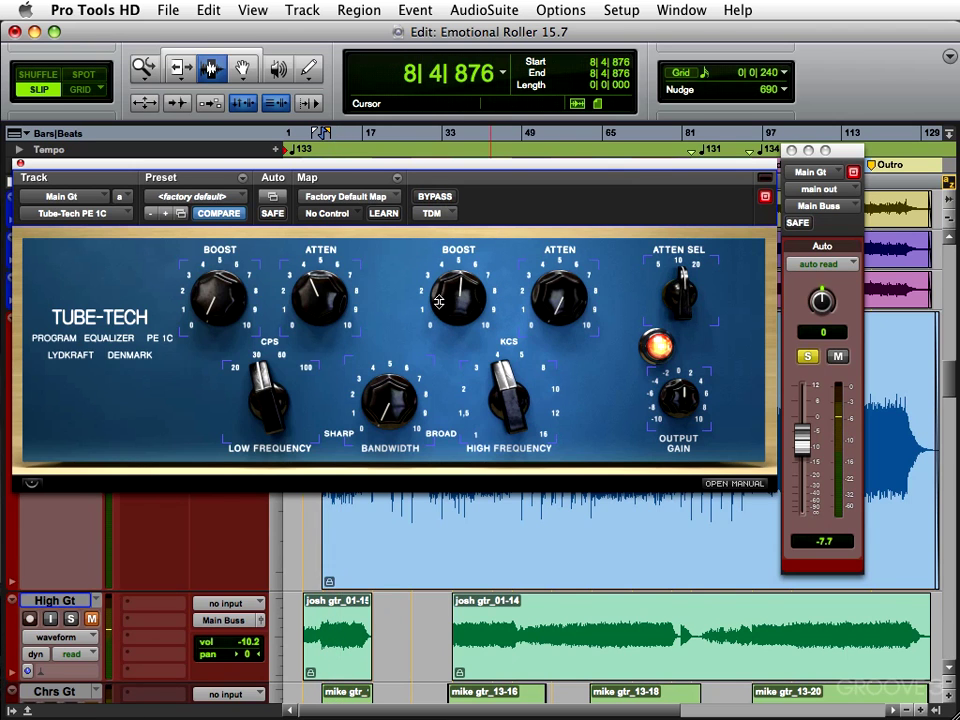
drag(516, 164, 636, 186)
Step: Move the EQ window up-left and the Main Gt output window to the top right
key(space)
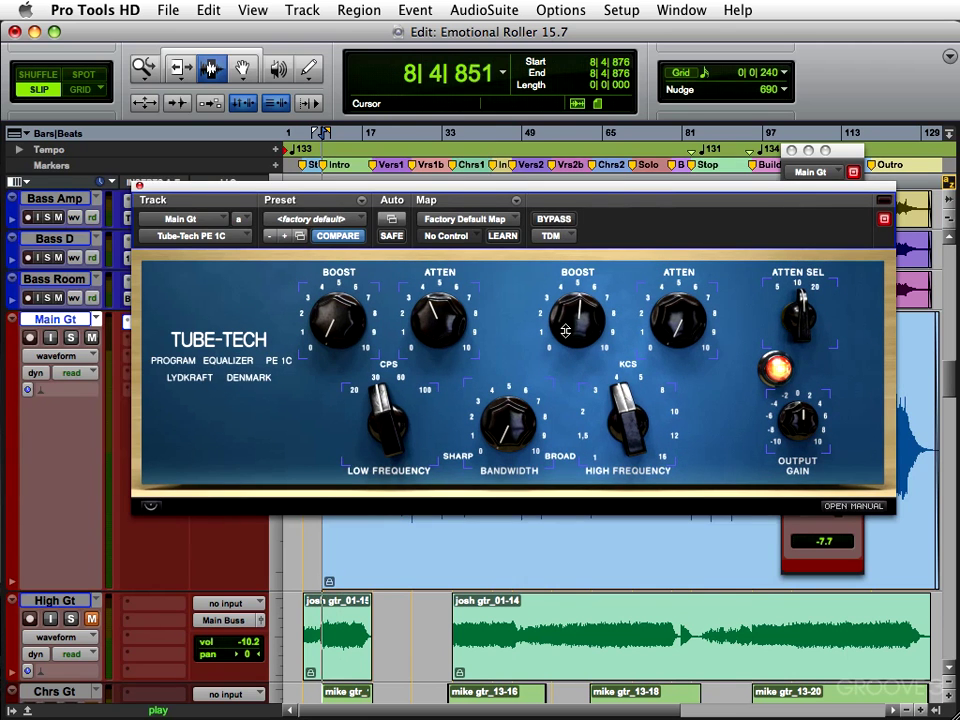
drag(639, 186, 551, 165)
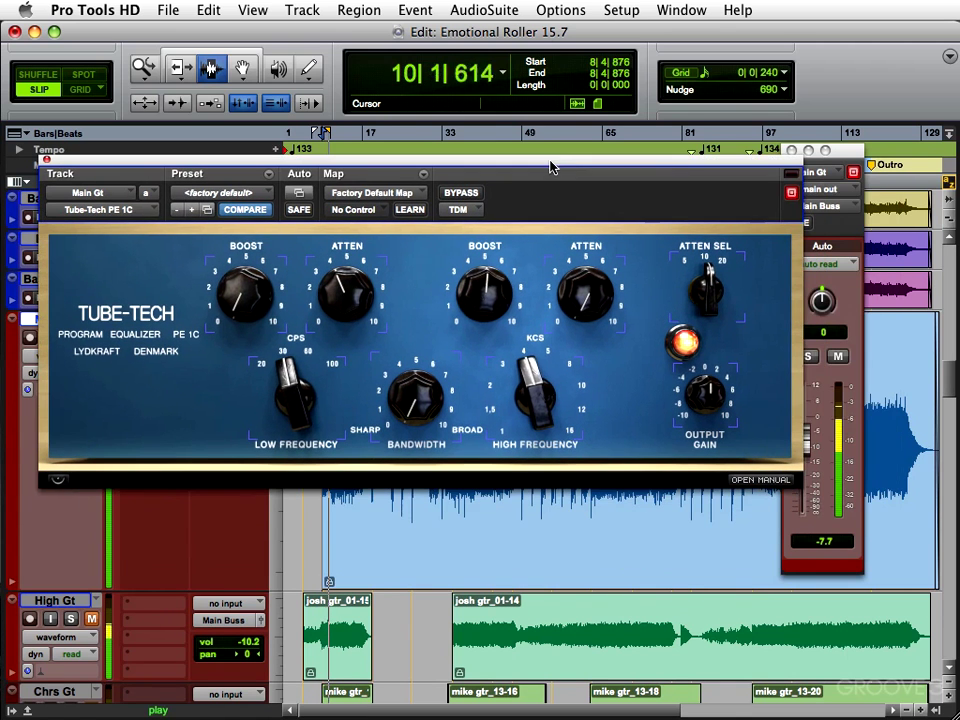
drag(842, 152, 909, 117)
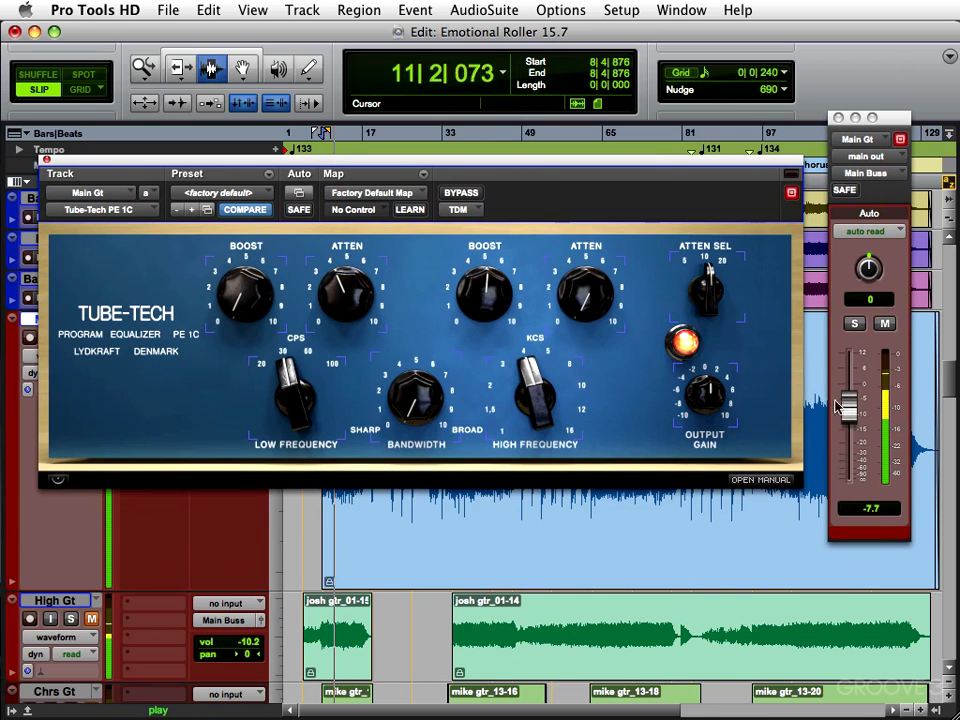
Step: Keep Main Gt's fader at −7.7 while A/B-ing the EQ bypass during playback
mouse_move(852, 428)
mouse_down()
mouse_move(857, 454)
mouse_move(856, 413)
mouse_up()
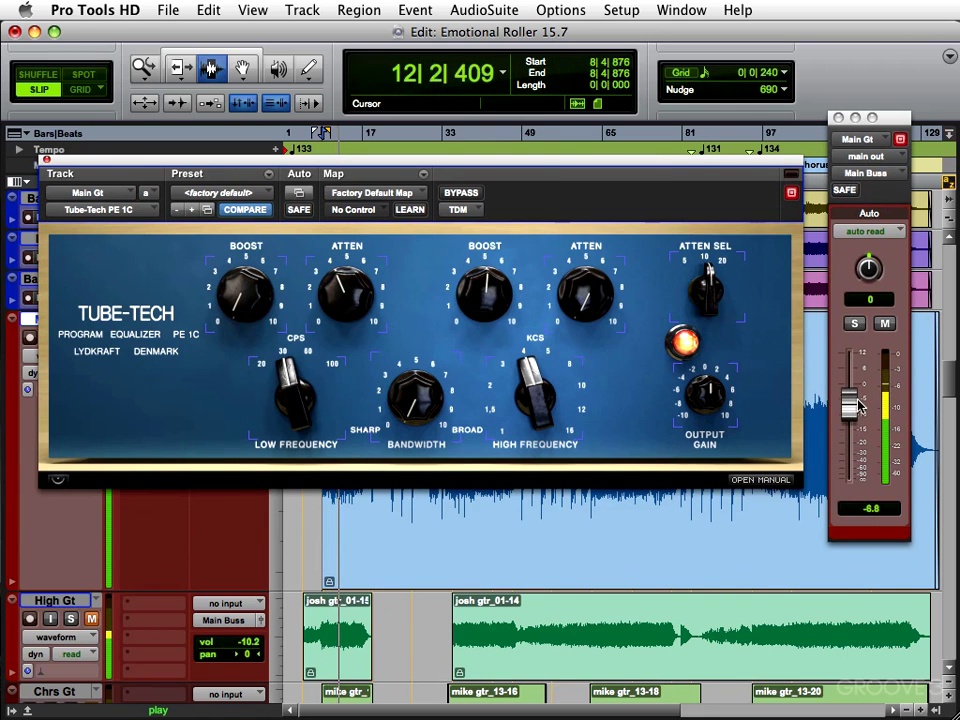
click(462, 192)
click(462, 192)
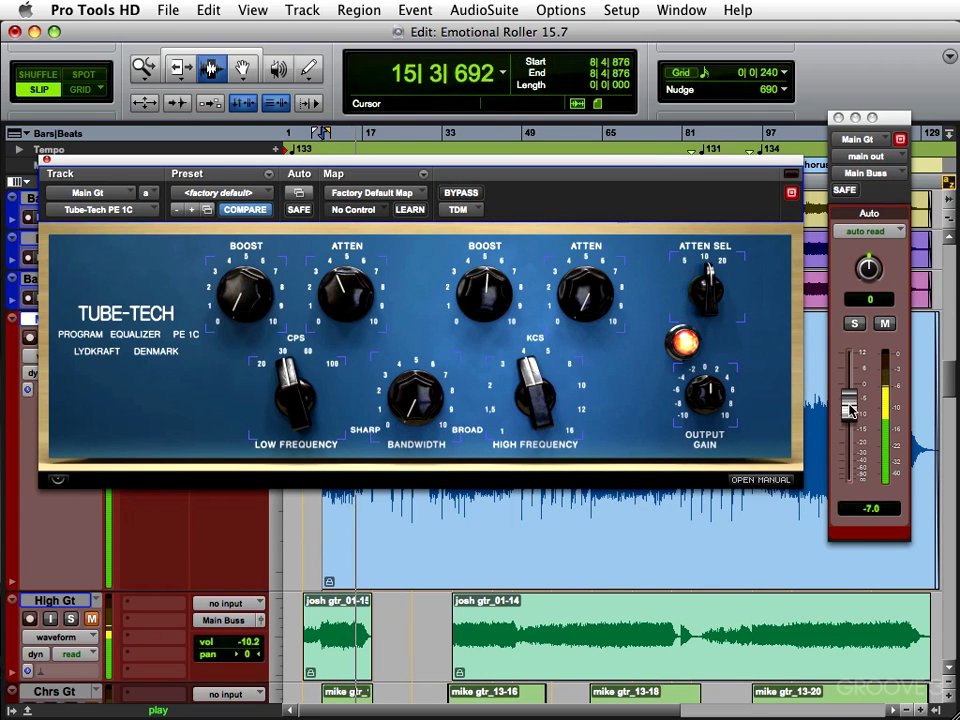
click(465, 192)
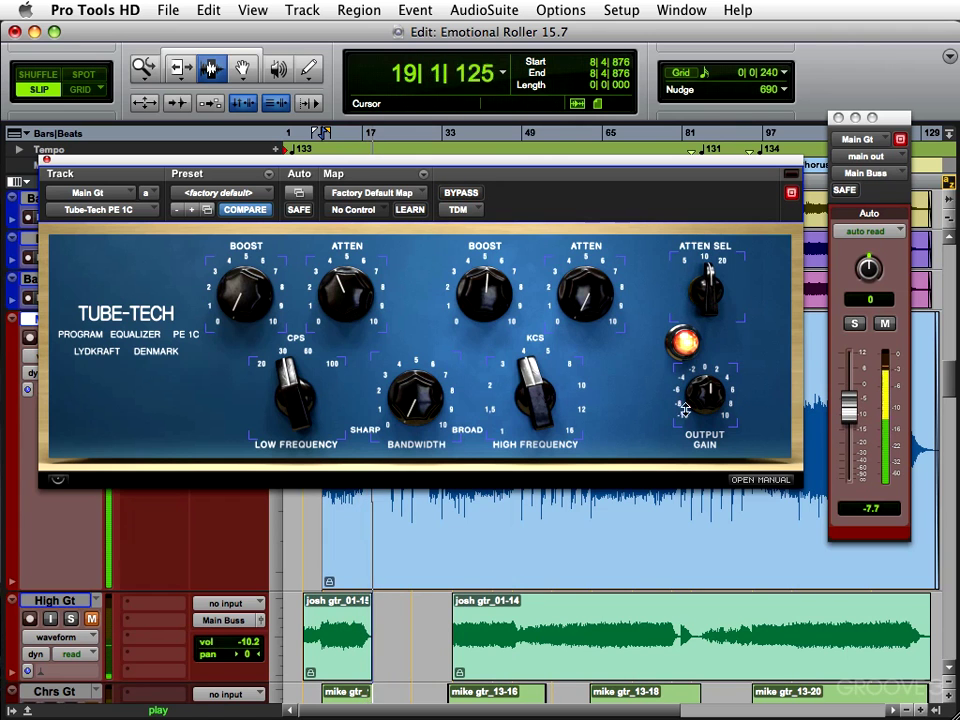
key(space)
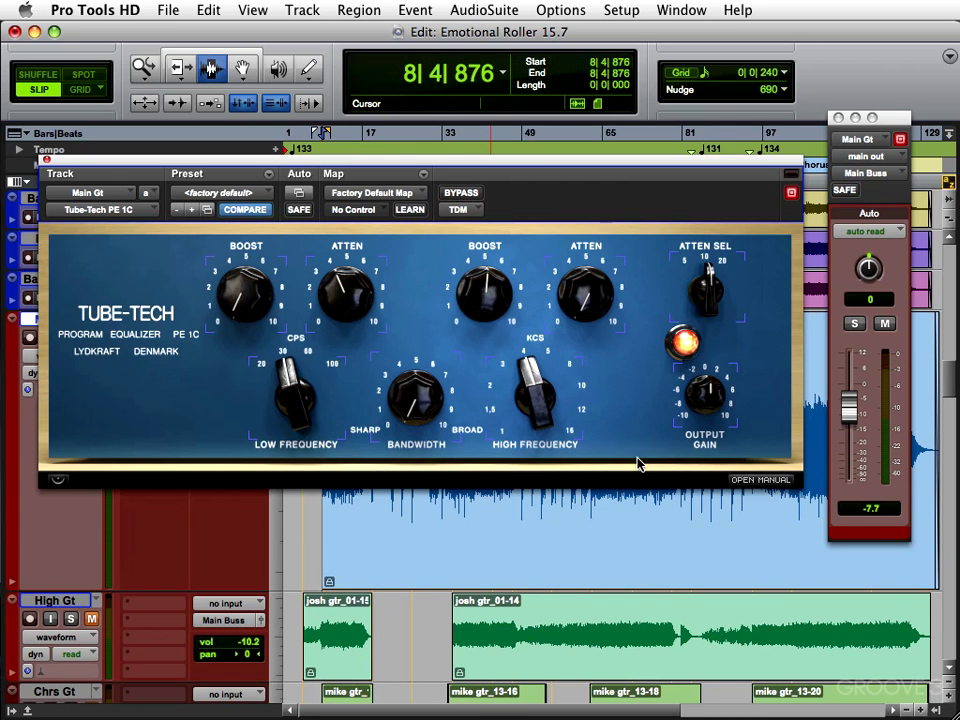
key(super+equal)
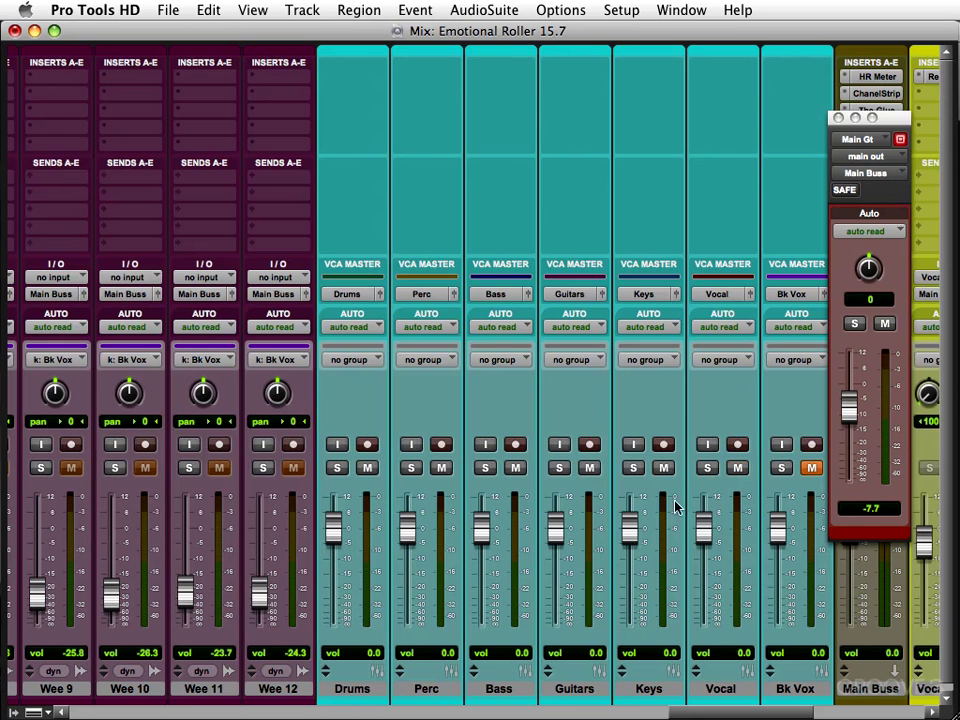
Step: Lower the Main Gt fader to −8.6 while listening in the edit view
key(super+equal)
key(space)
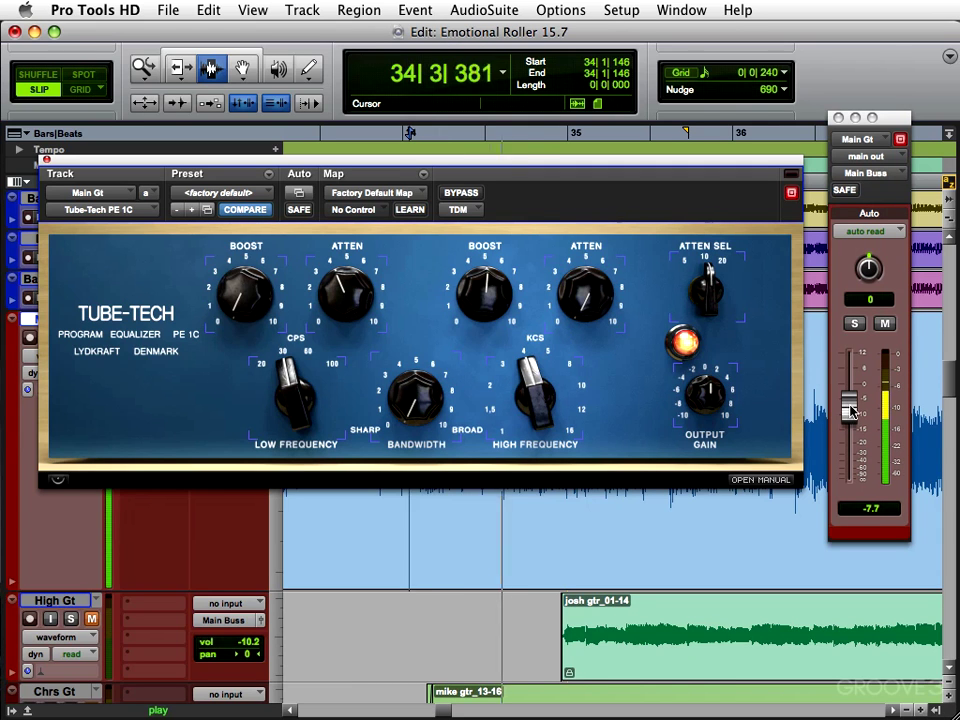
drag(850, 405, 855, 415)
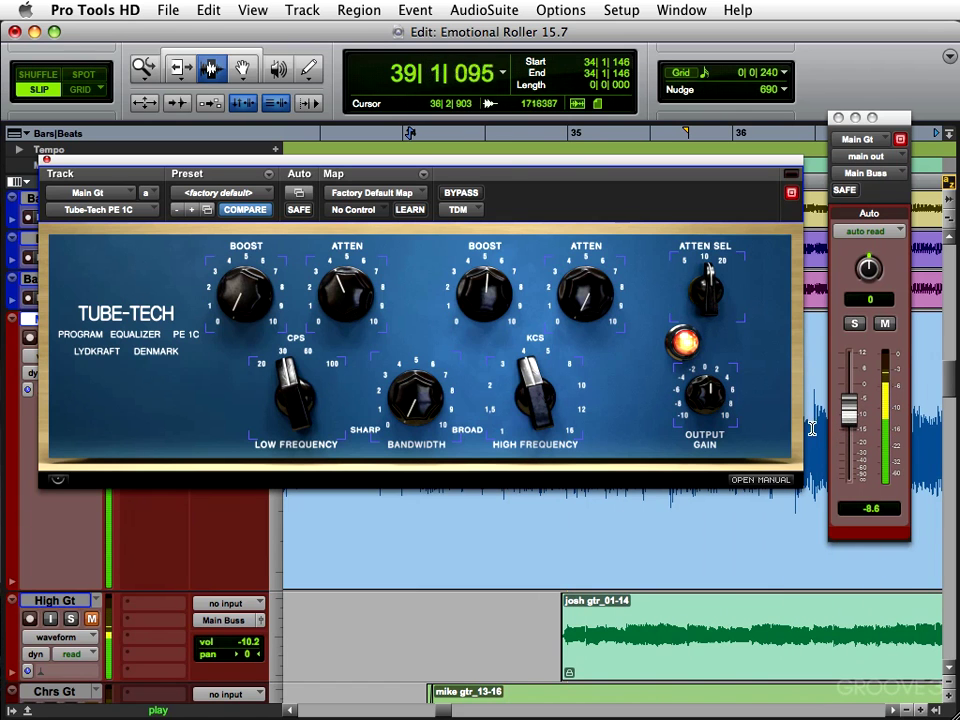
key(space)
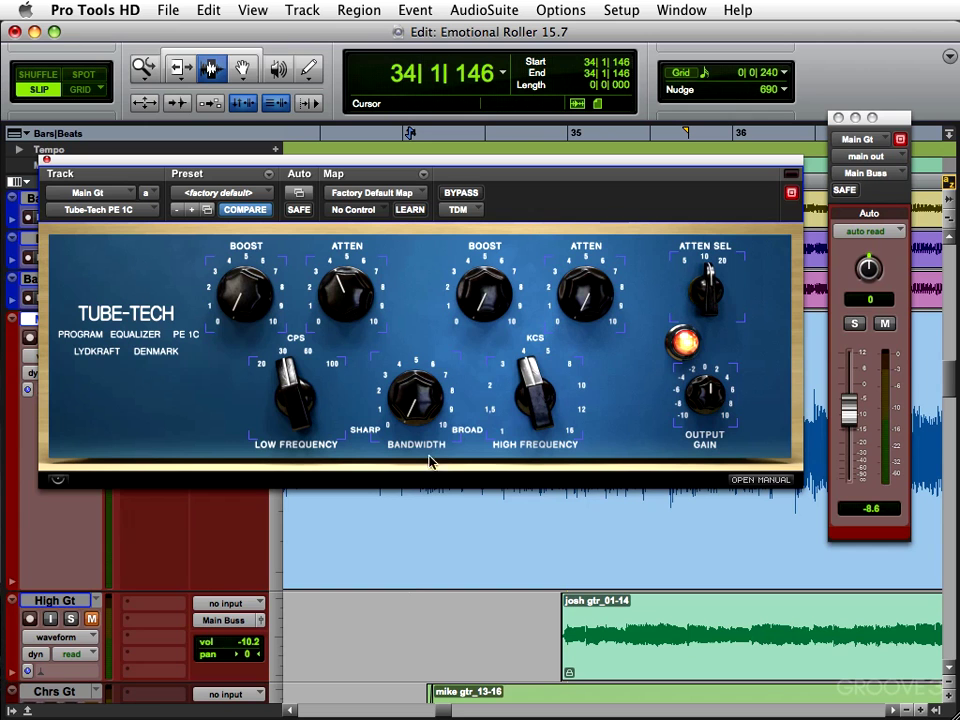
key(space)
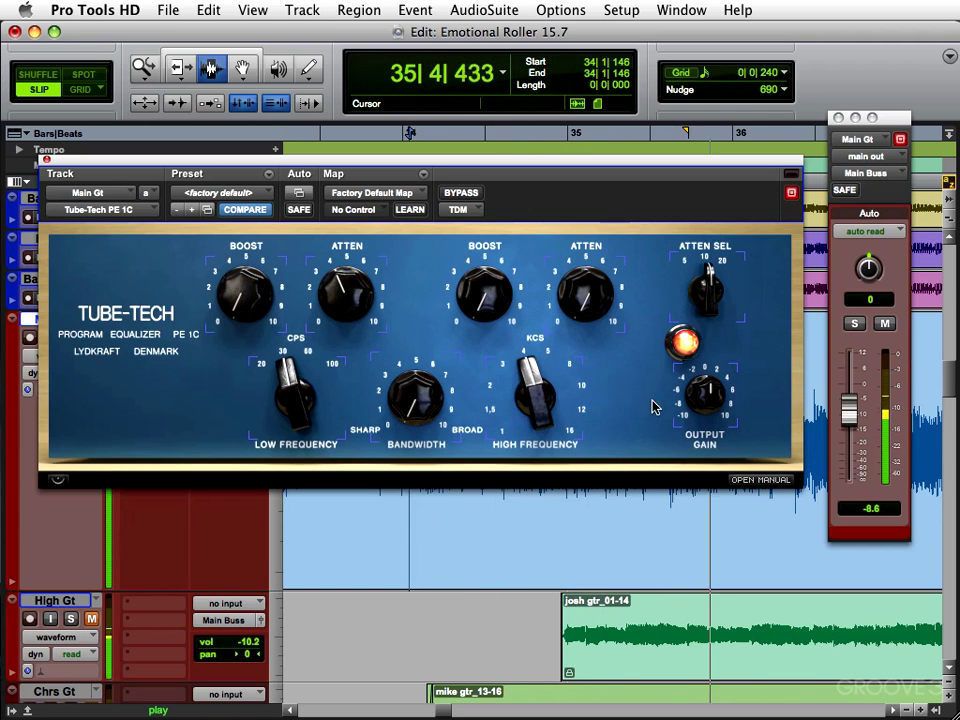
key(space)
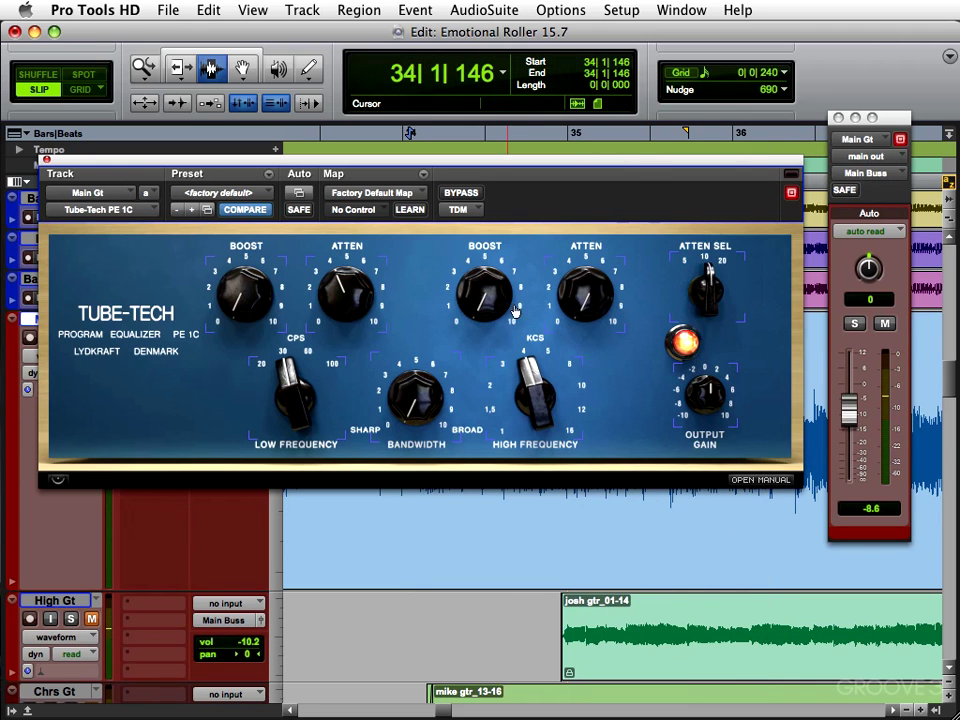
Step: Raise the Tube-Tech high-frequency boost to about 7, then settle it back at 5
drag(478, 296, 365, 212)
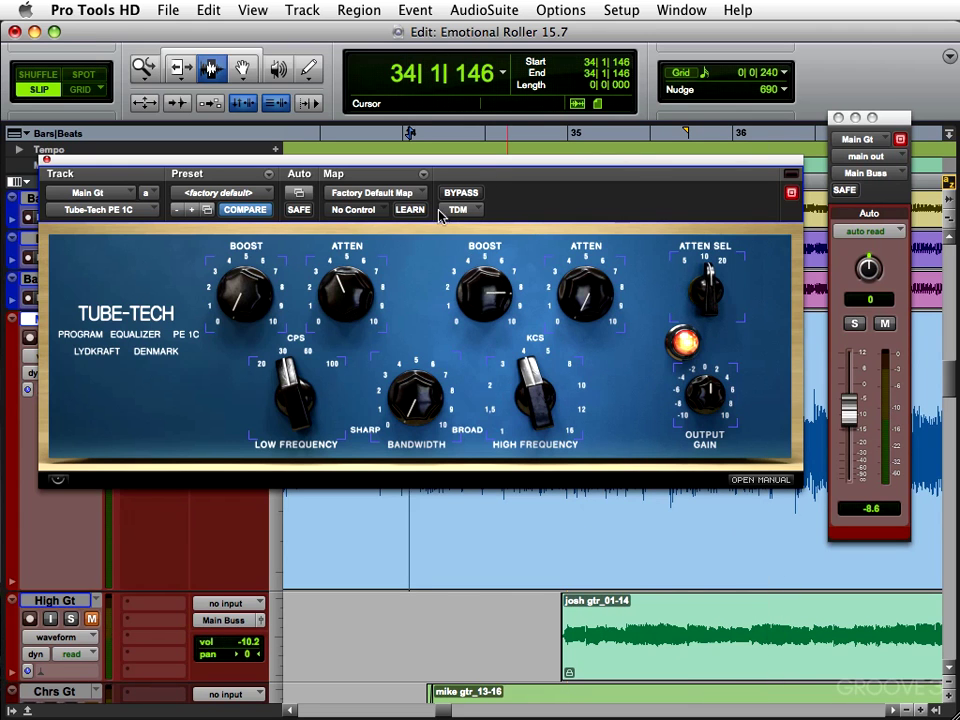
key(space)
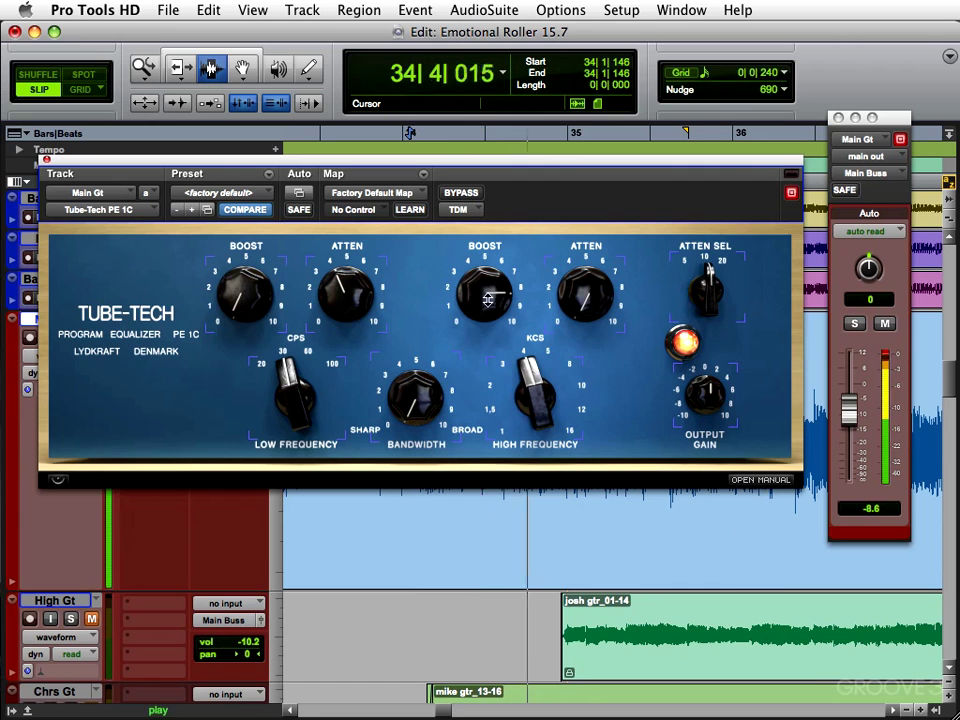
key(space)
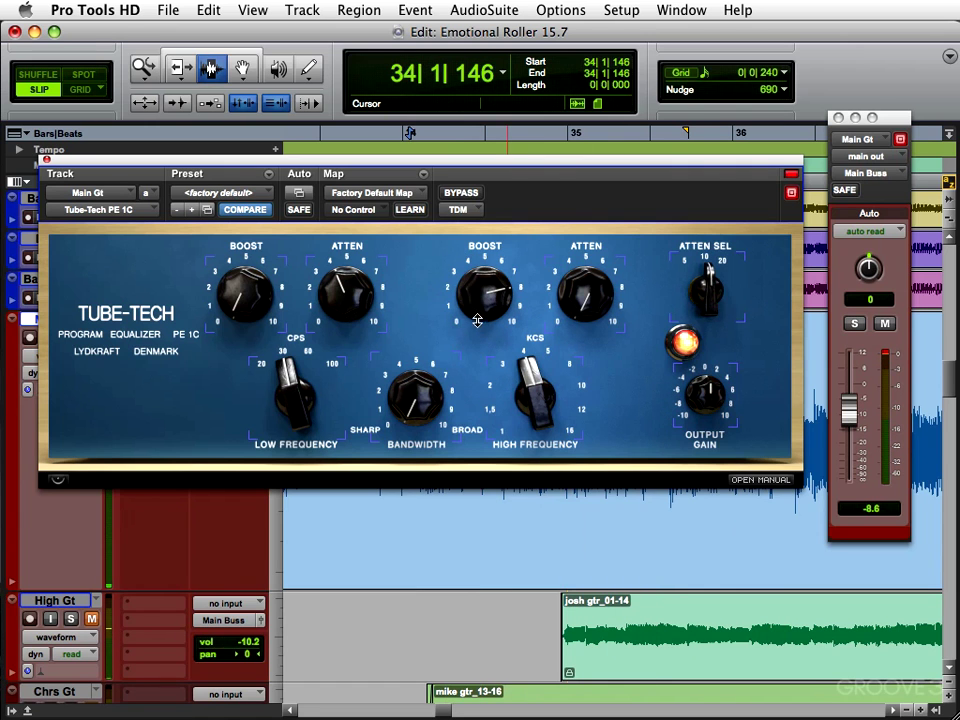
drag(478, 302, 475, 335)
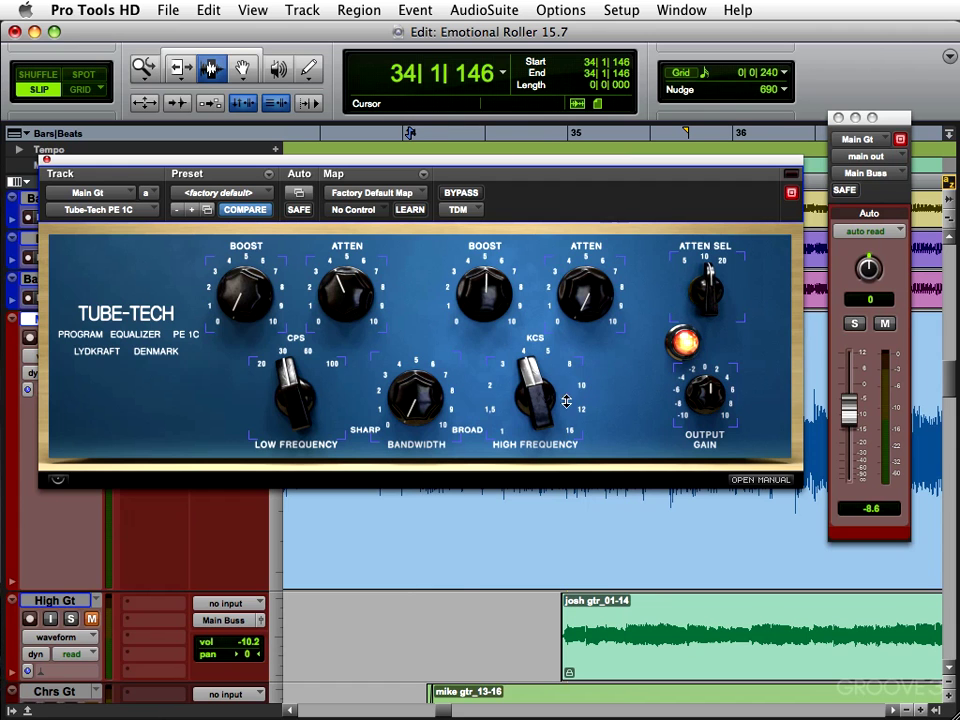
key(space)
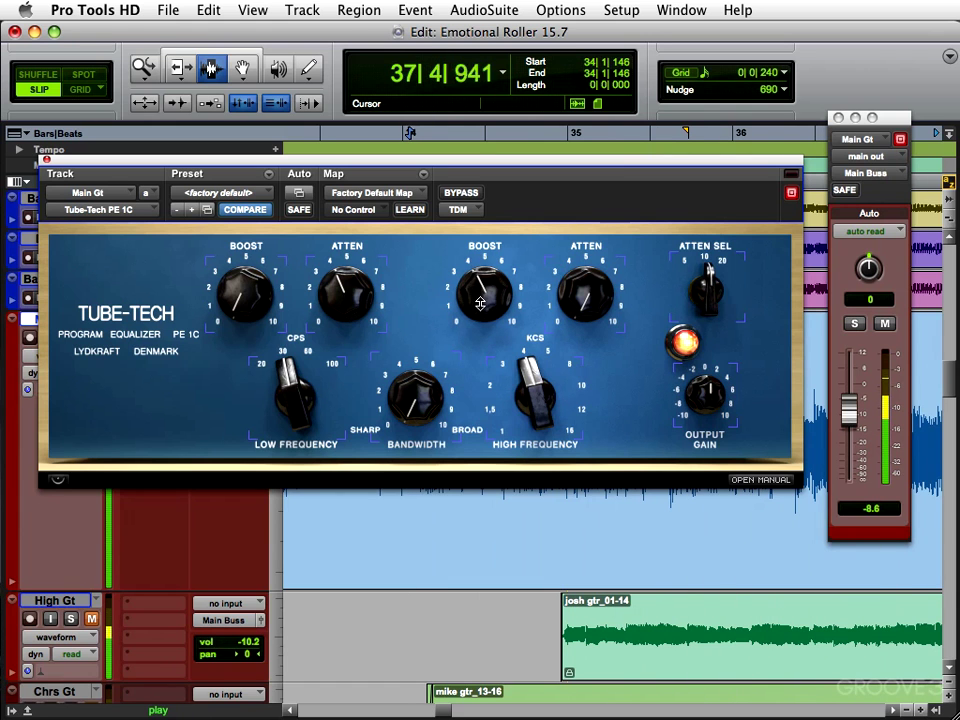
key(space)
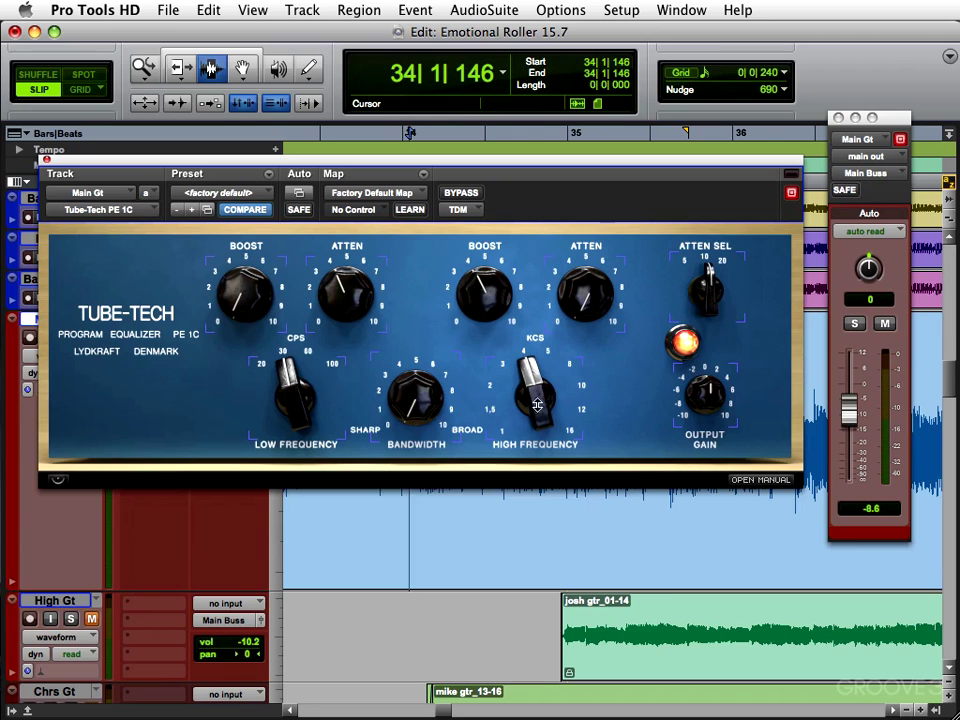
key(super+equal)
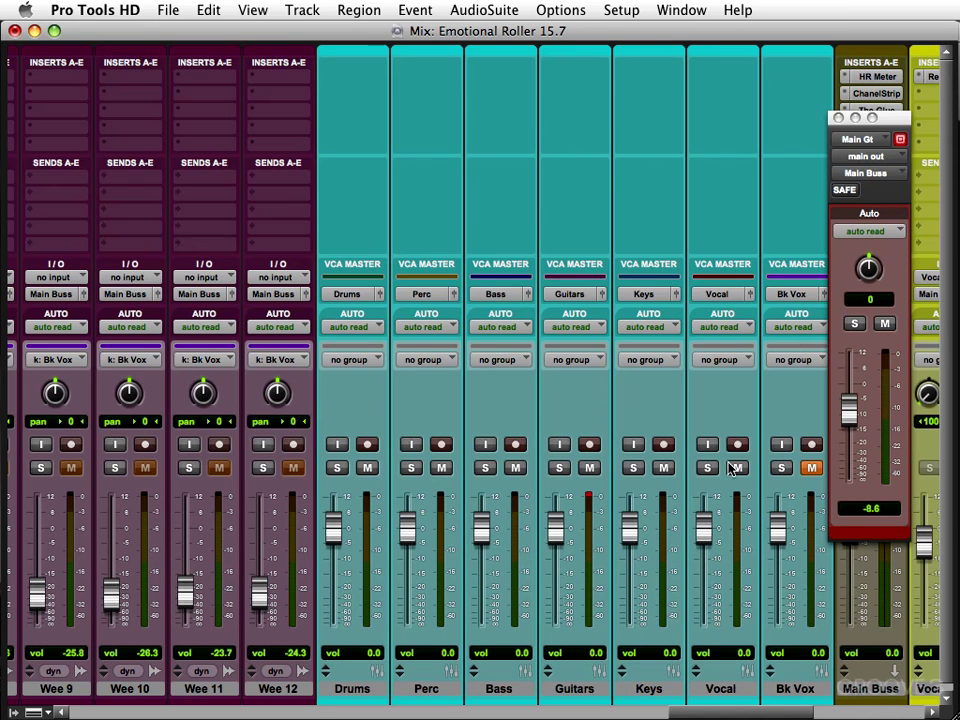
Step: Switch from the Mix window back to the Edit window showing the Tube-Tech PE 1C
key(super+equal)
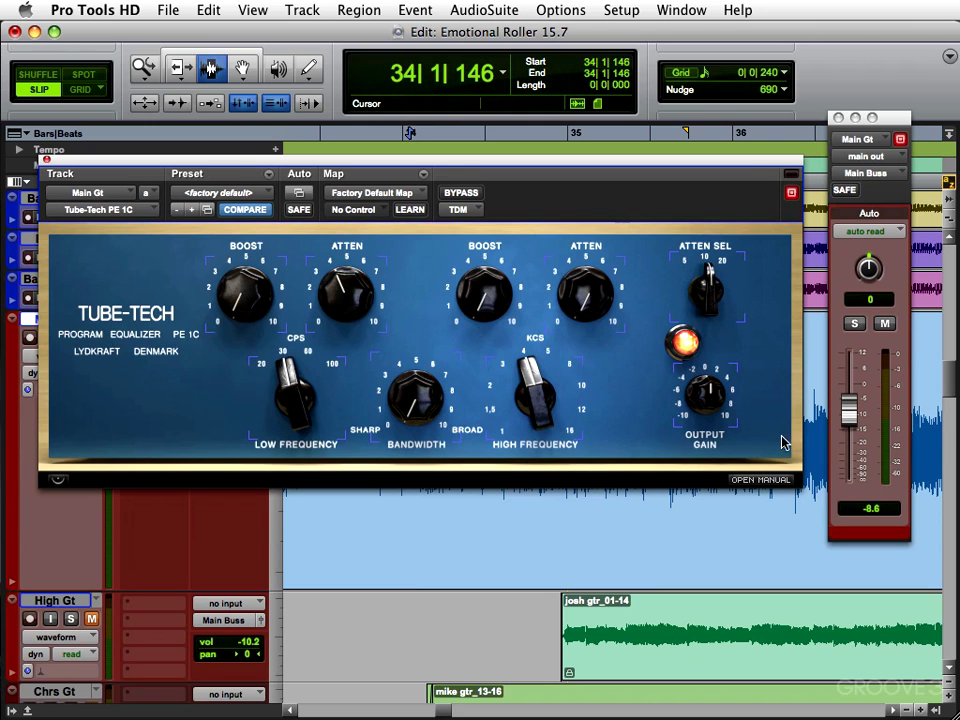
Step: Audition the guitar while raising the Main Gt fader toward -6.2, then pulling it back down
key(space)
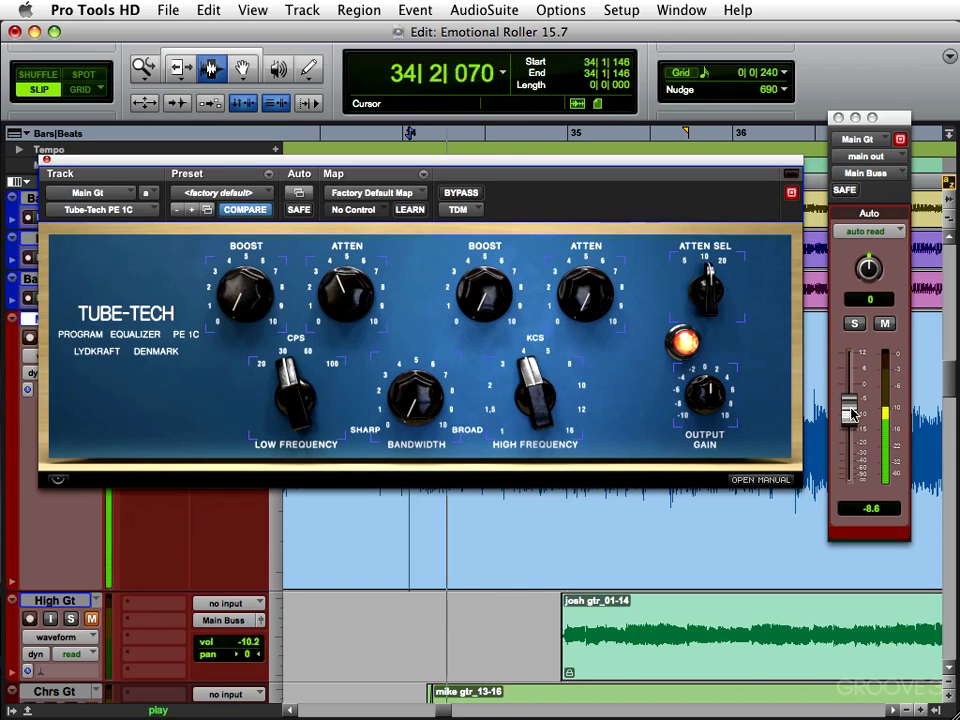
drag(848, 415, 848, 403)
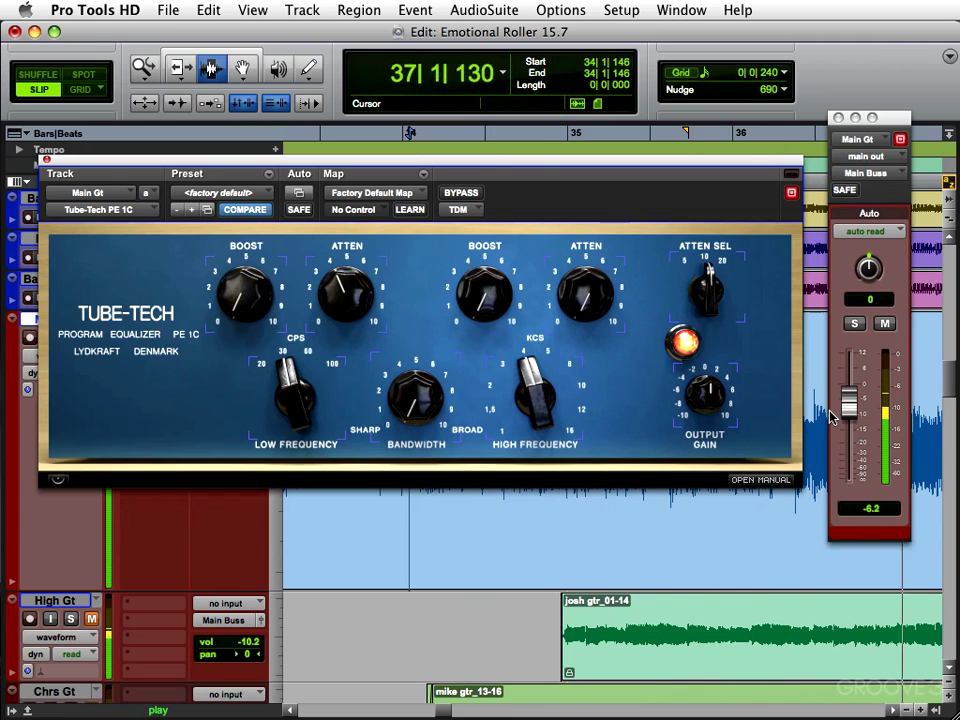
key(space)
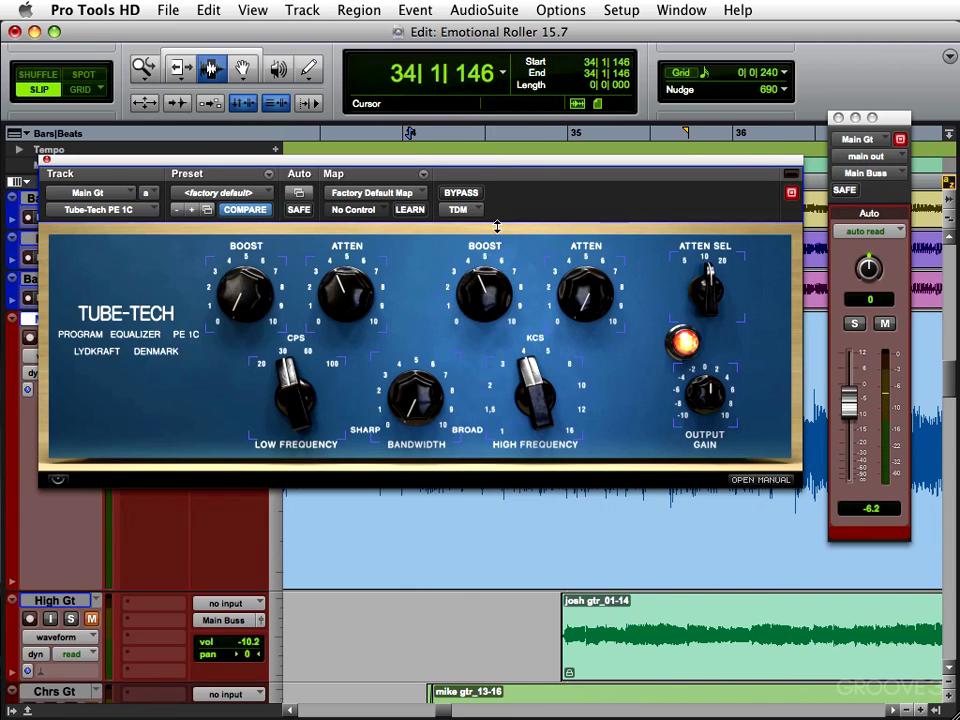
key(space)
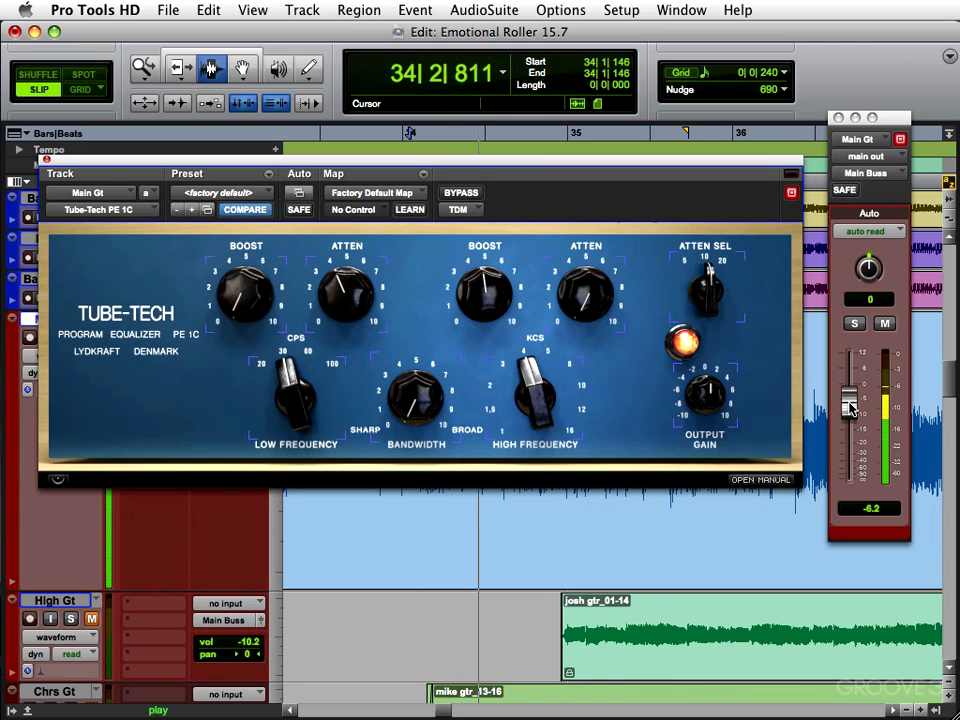
drag(851, 399, 851, 410)
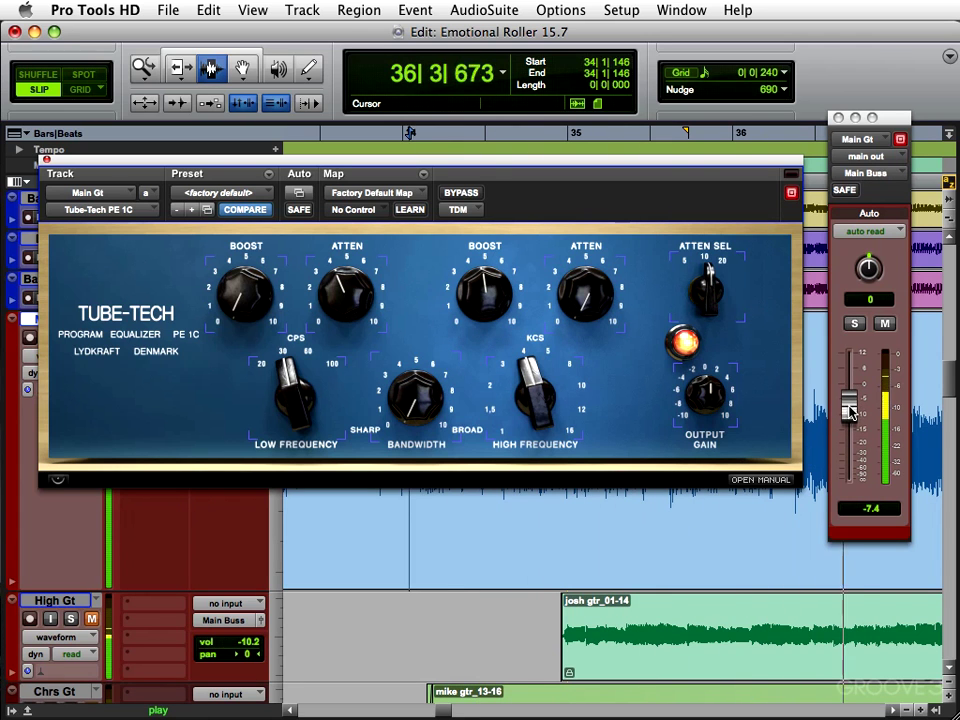
key(space)
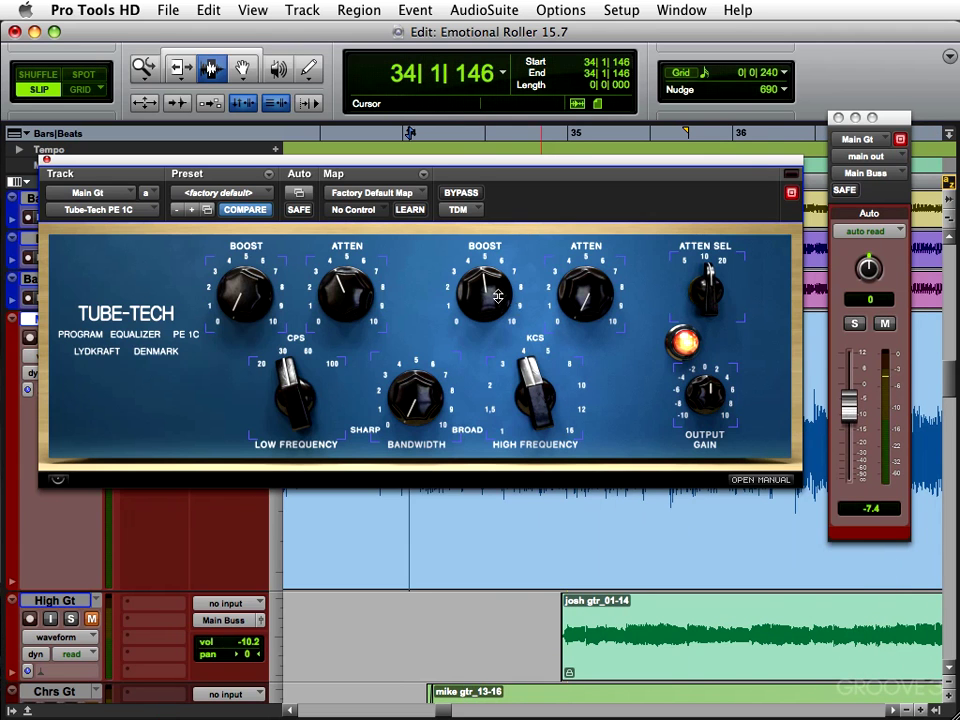
Step: Reduce the Tube-Tech high-frequency boost and lower the Main Gt fader to -8.3 dB
drag(476, 309, 476, 309)
key(space)
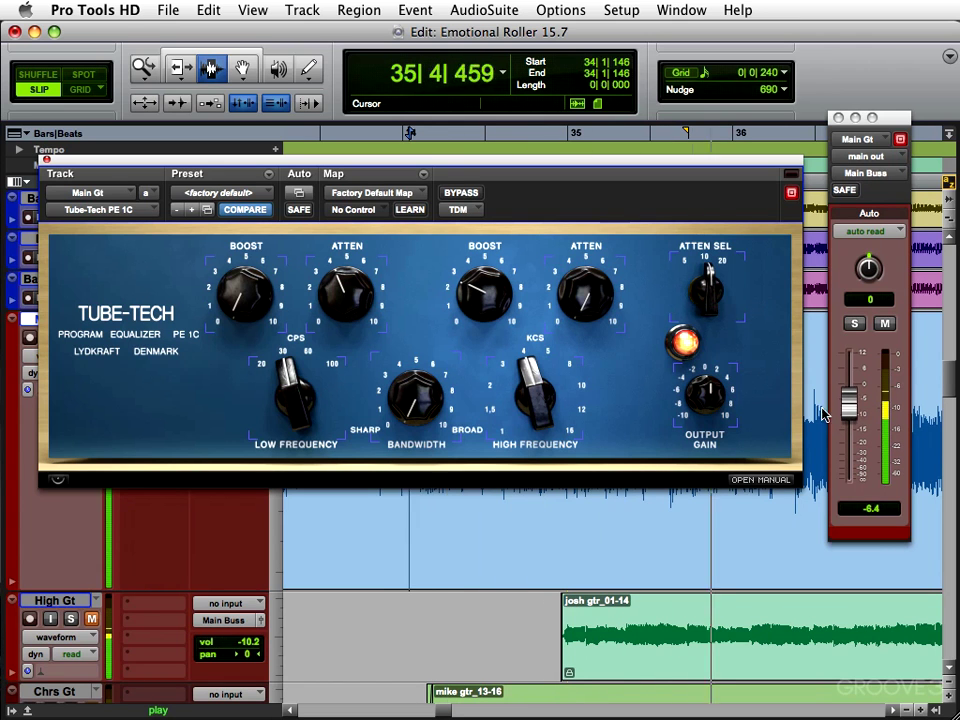
key(space)
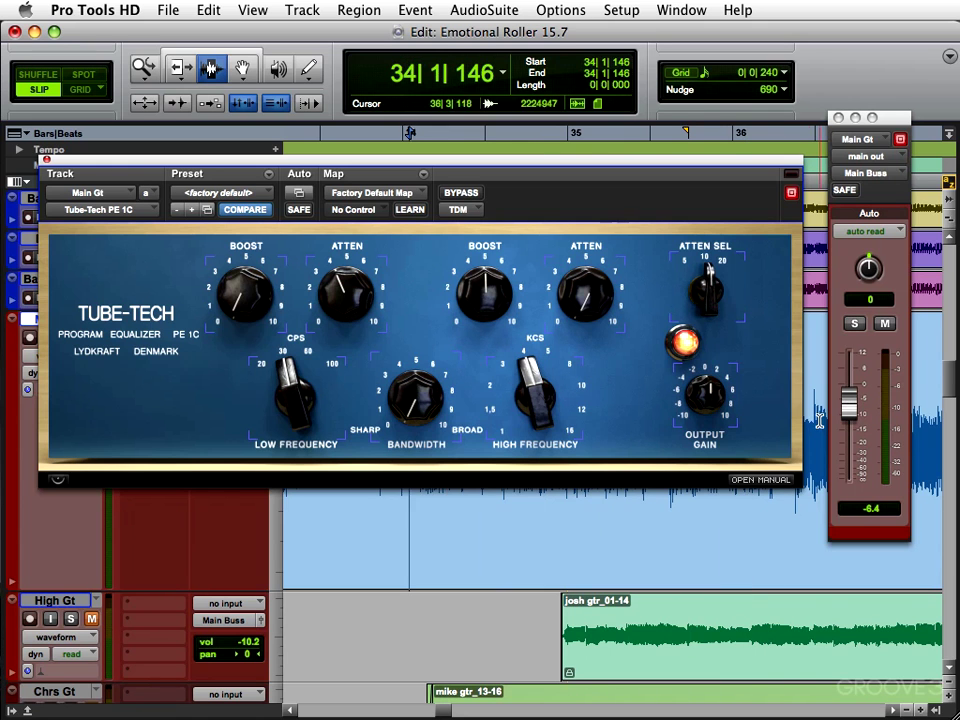
key(space)
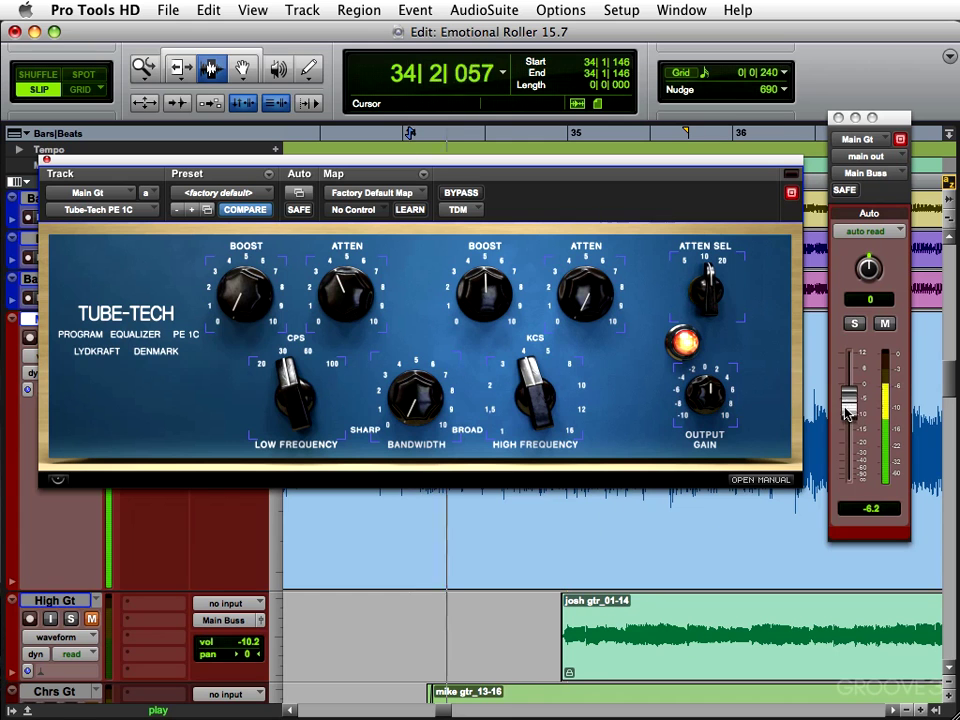
mouse_move(849, 407)
mouse_down()
mouse_move(848, 428)
mouse_move(847, 412)
mouse_up()
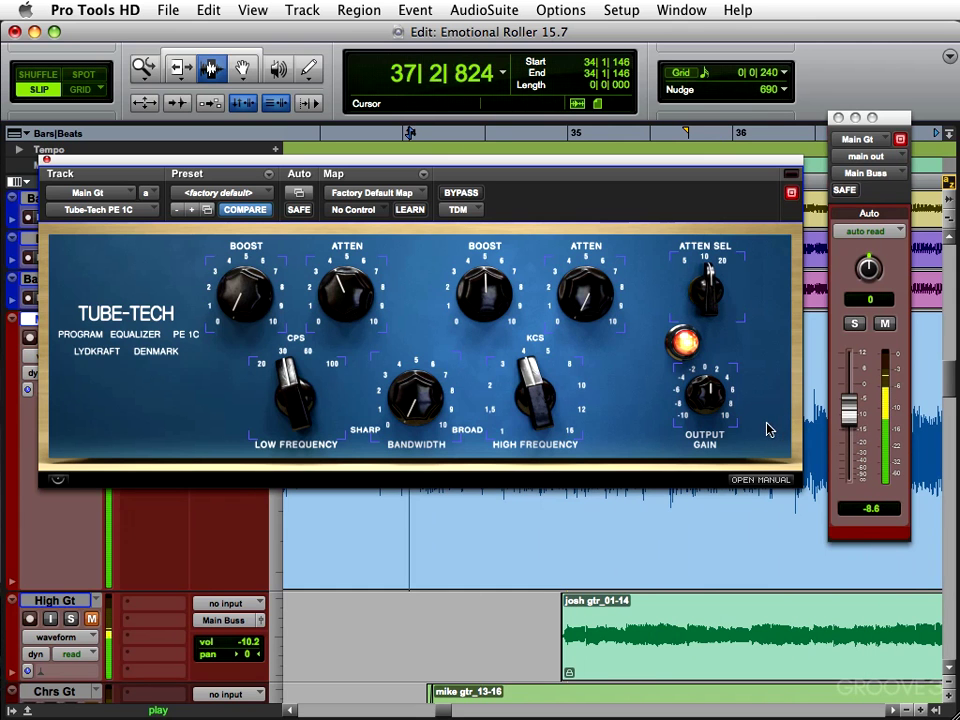
key(space)
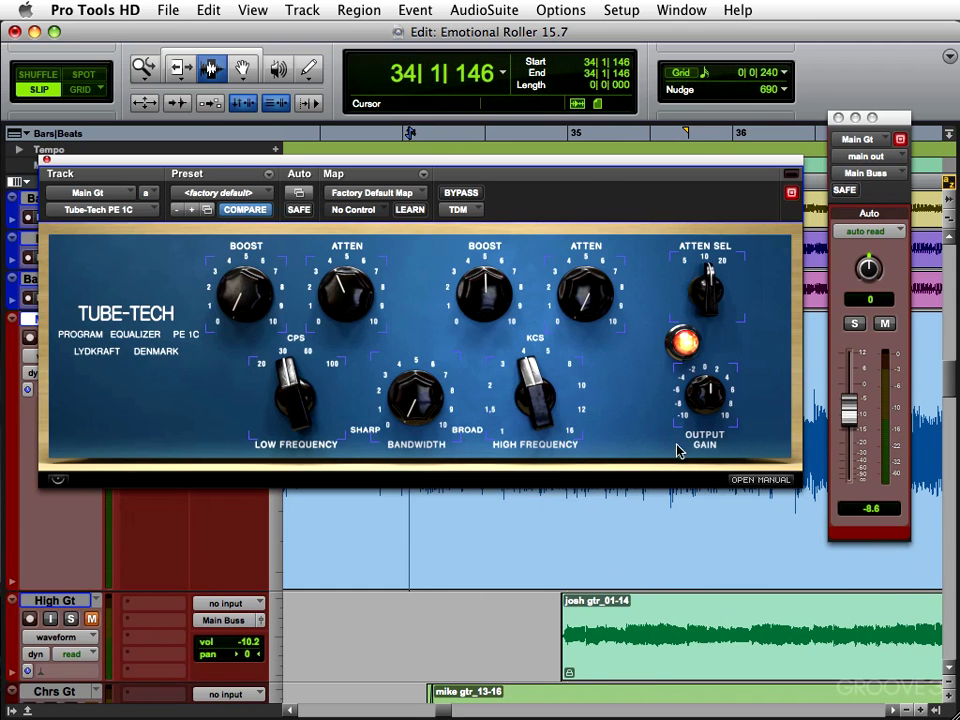
Step: Reopen the Tube-Tech PE 1C EQ on Main Gt from the mixer and audition the guitar
key(super+equal)
key(super+equal)
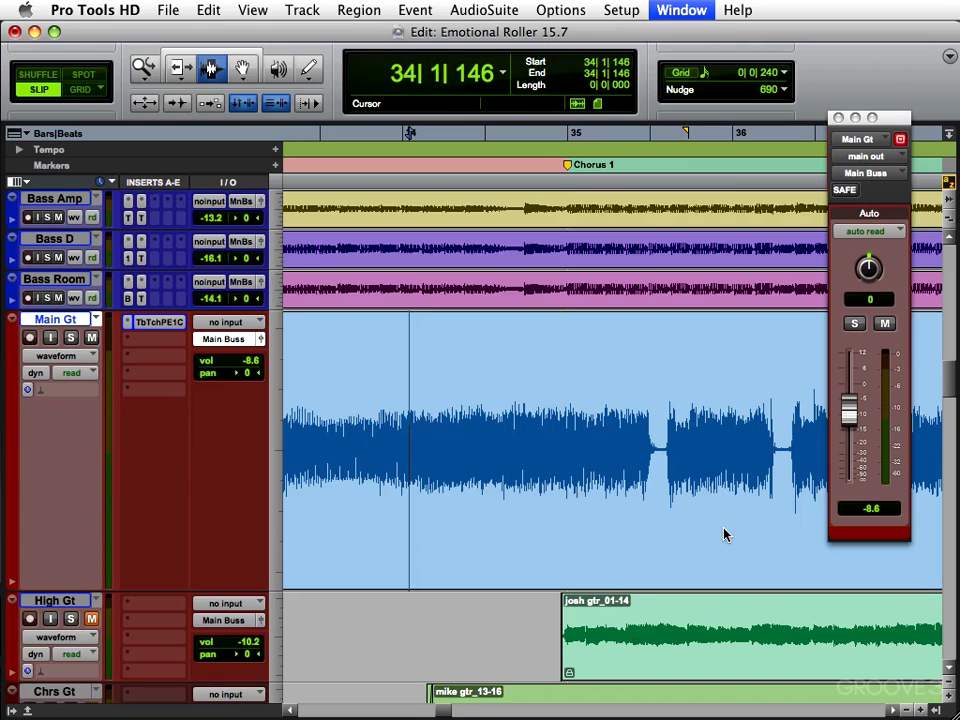
click(181, 327)
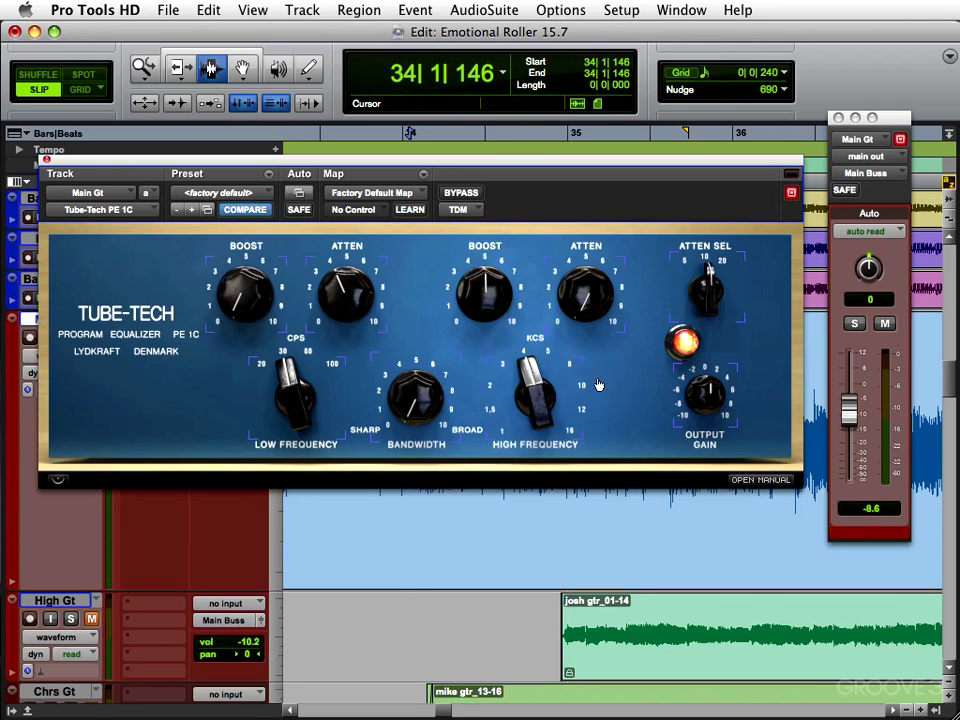
key(space)
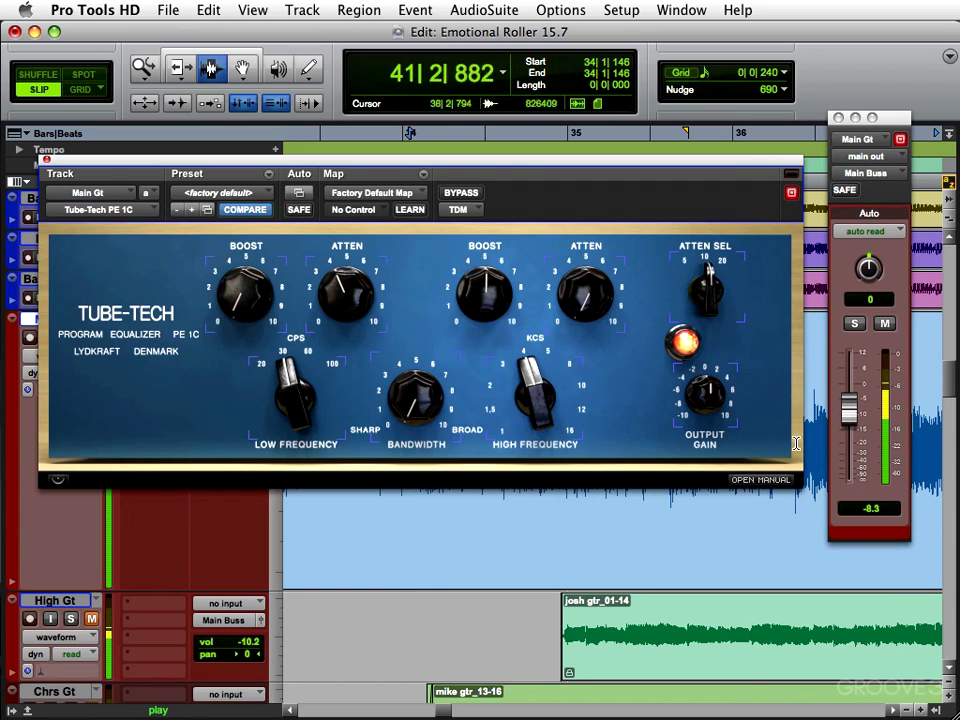
key(space)
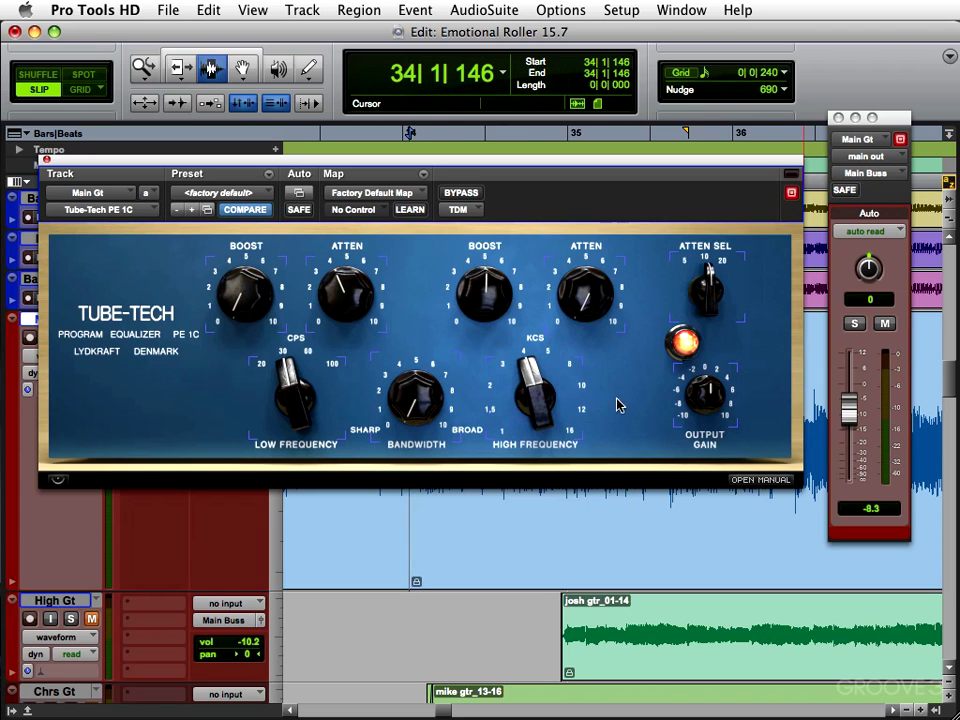
Step: Pan the Main Gt track left to -59, auditioning the guitar before and after
key(space)
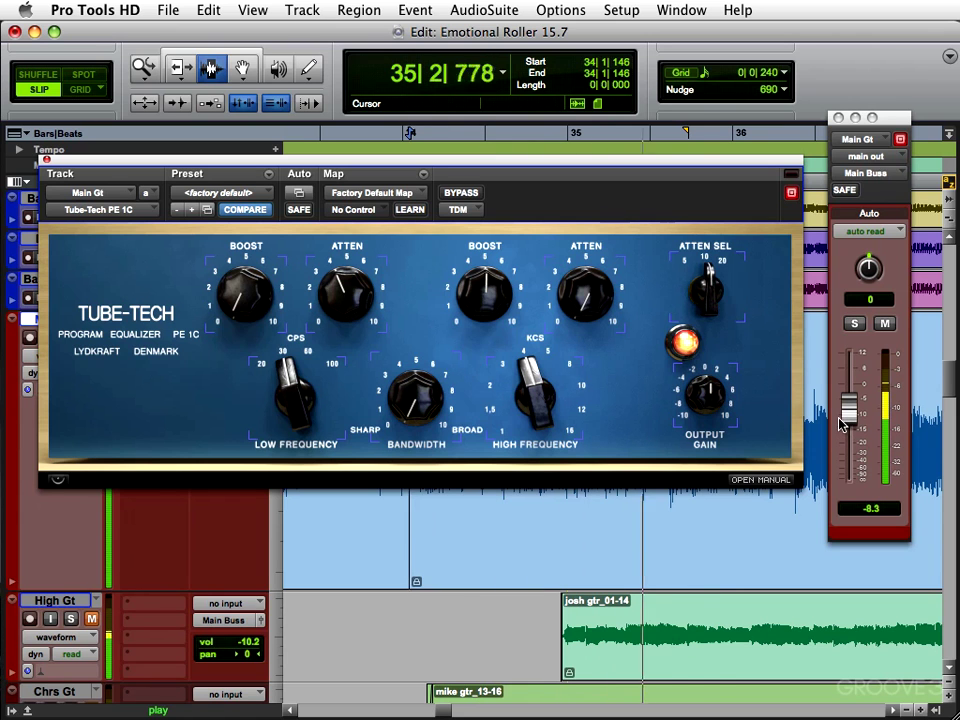
key(space)
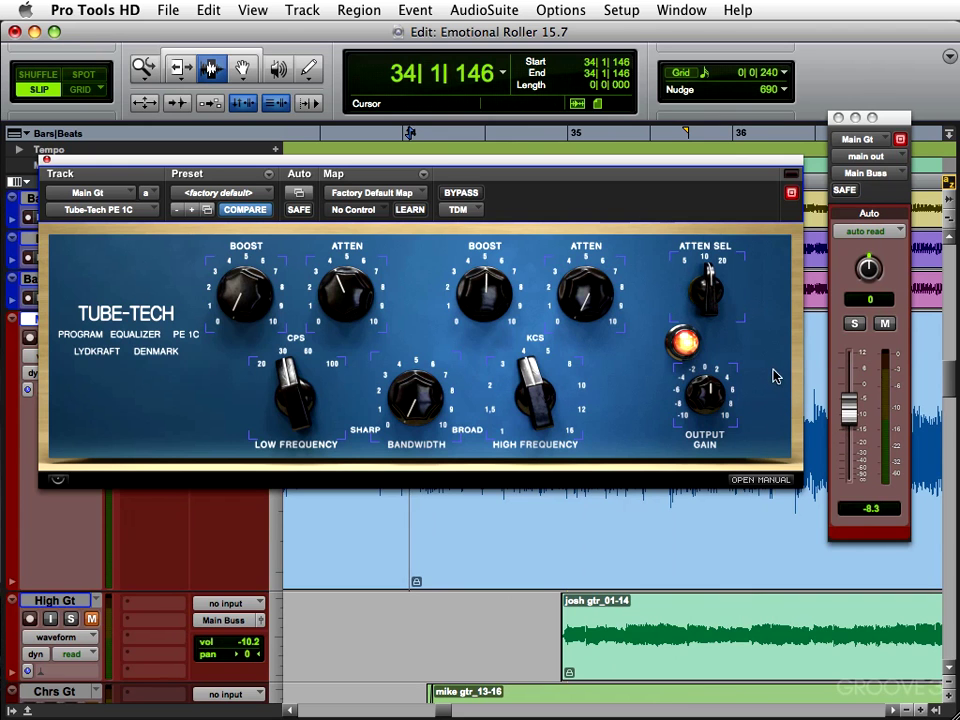
drag(868, 268, 830, 288)
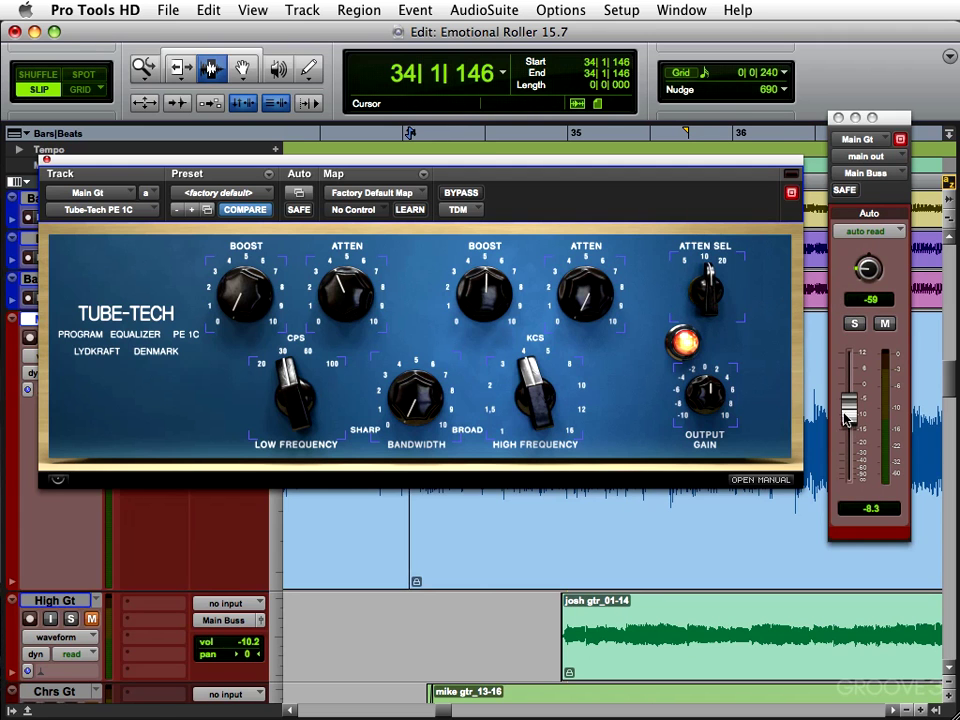
key(space)
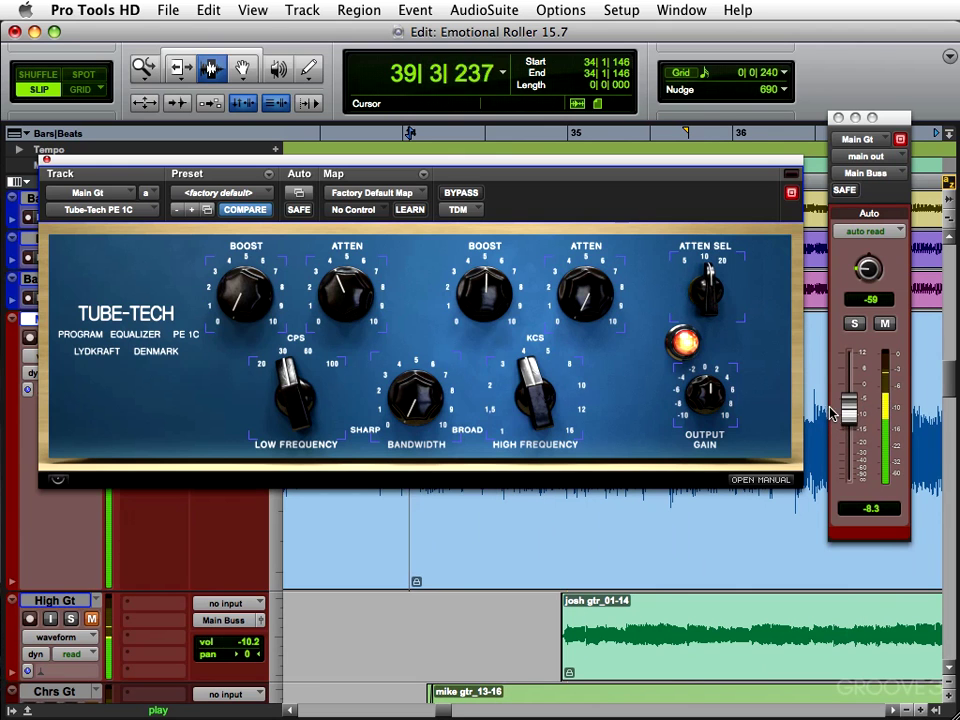
key(space)
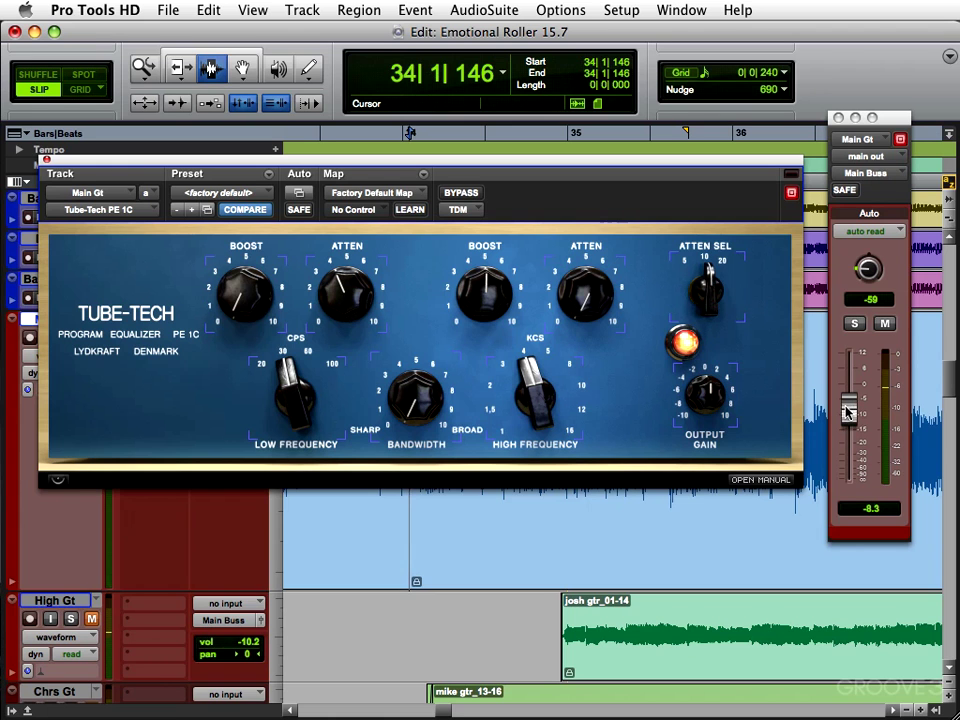
Step: Nudge the Tube-Tech PE 1C high BOOST knob down, then back up, auditioning each change
drag(487, 293, 481, 301)
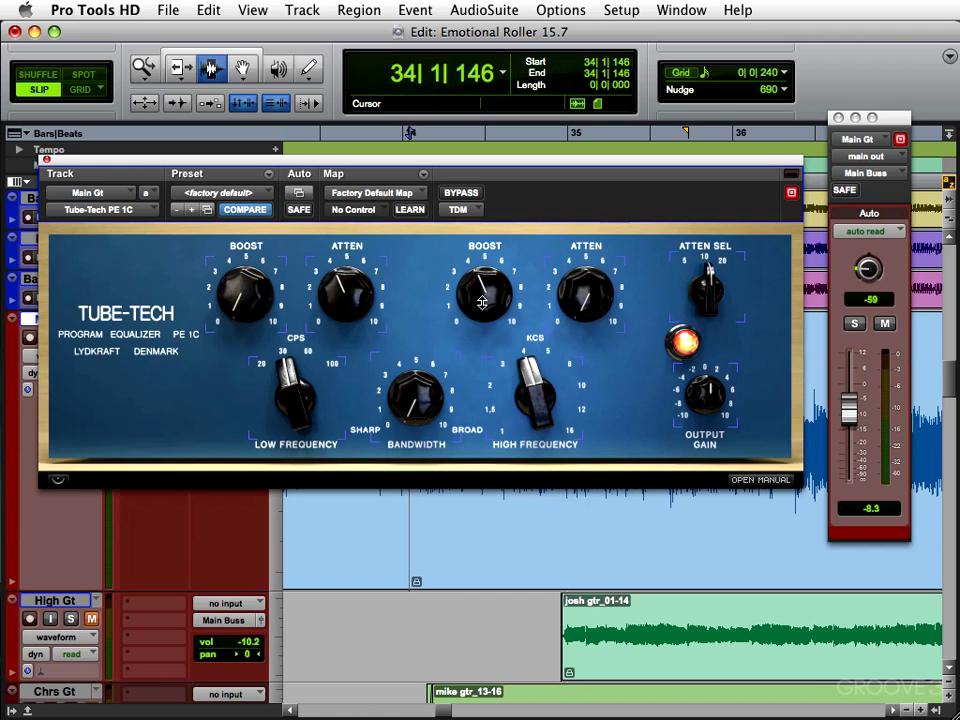
key(space)
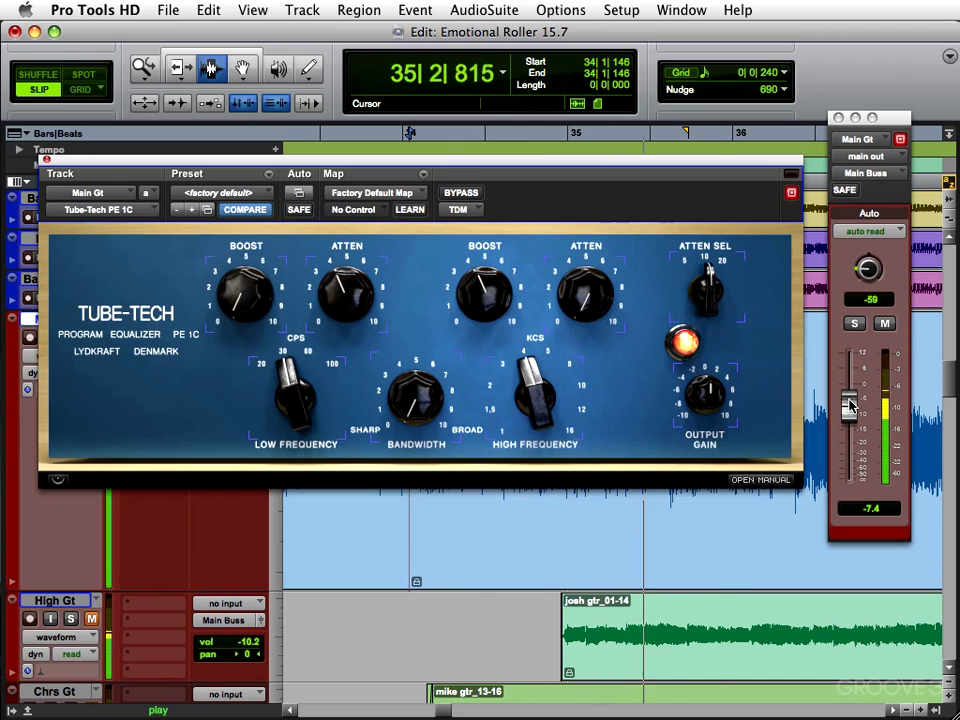
key(space)
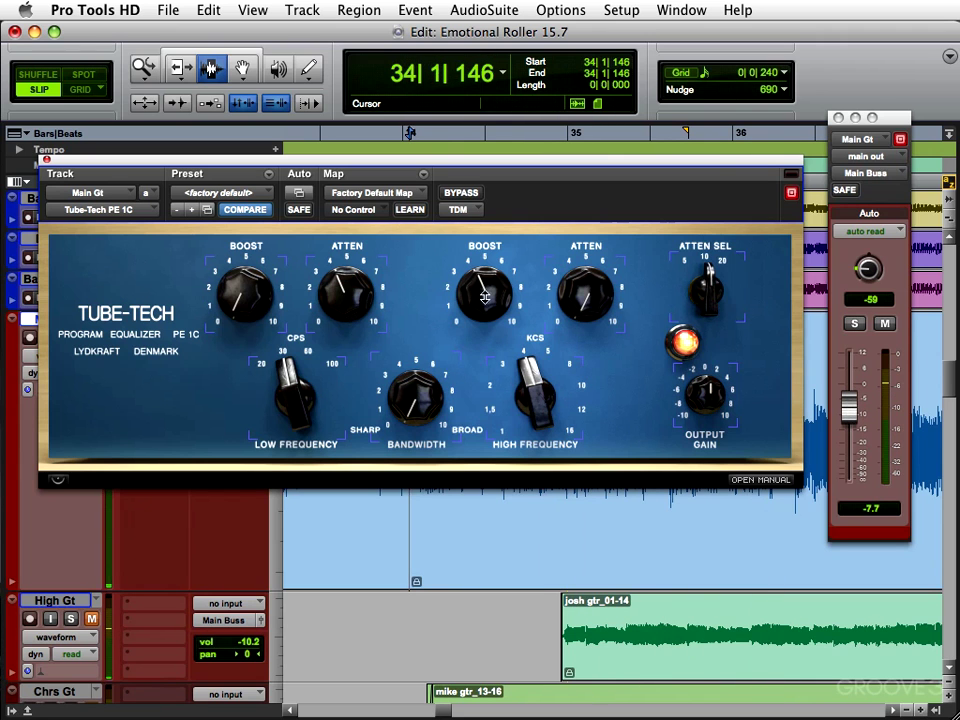
drag(485, 291, 489, 287)
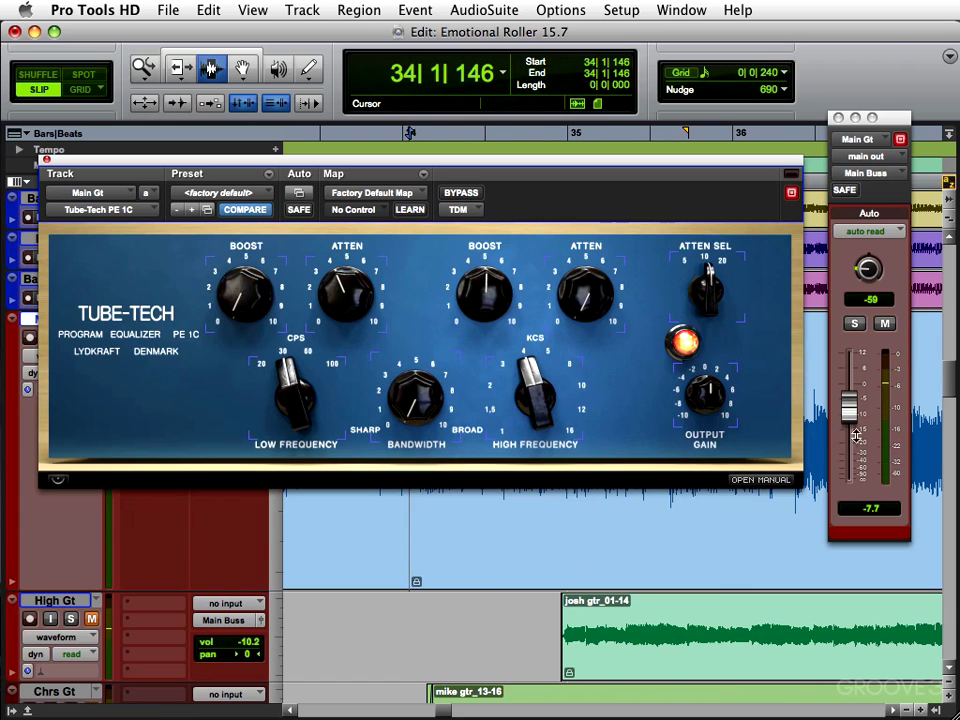
key(space)
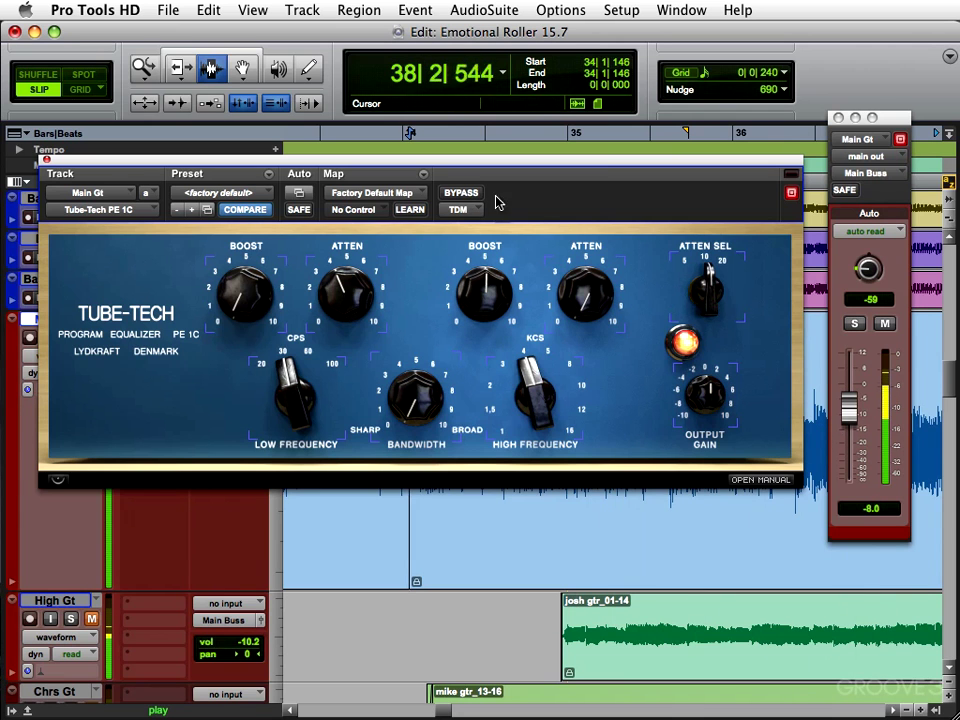
click(461, 193)
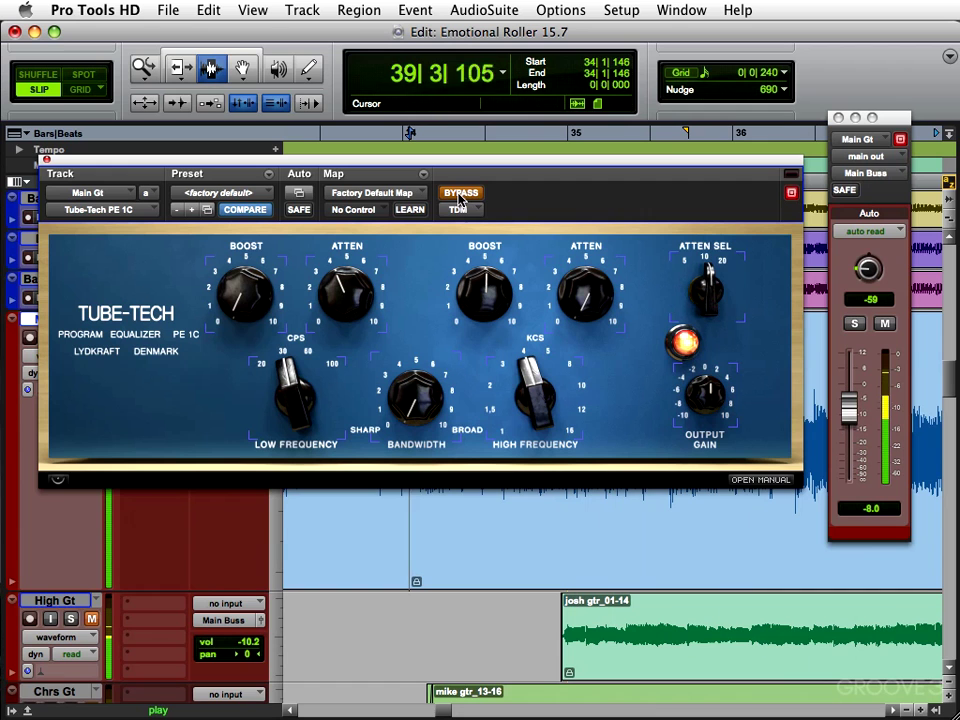
key(space)
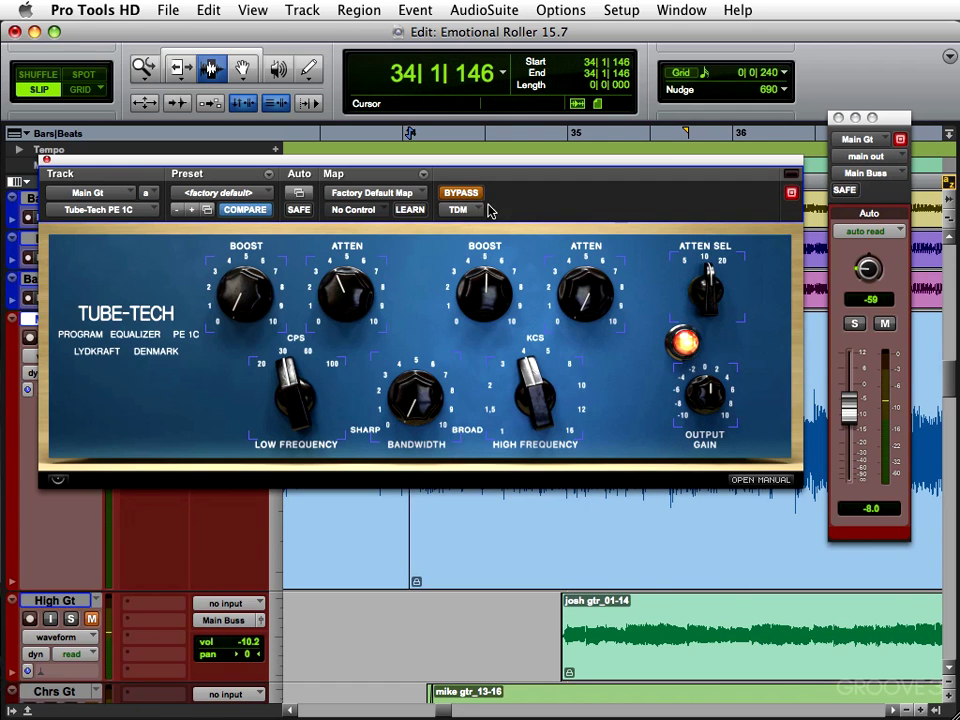
key(space)
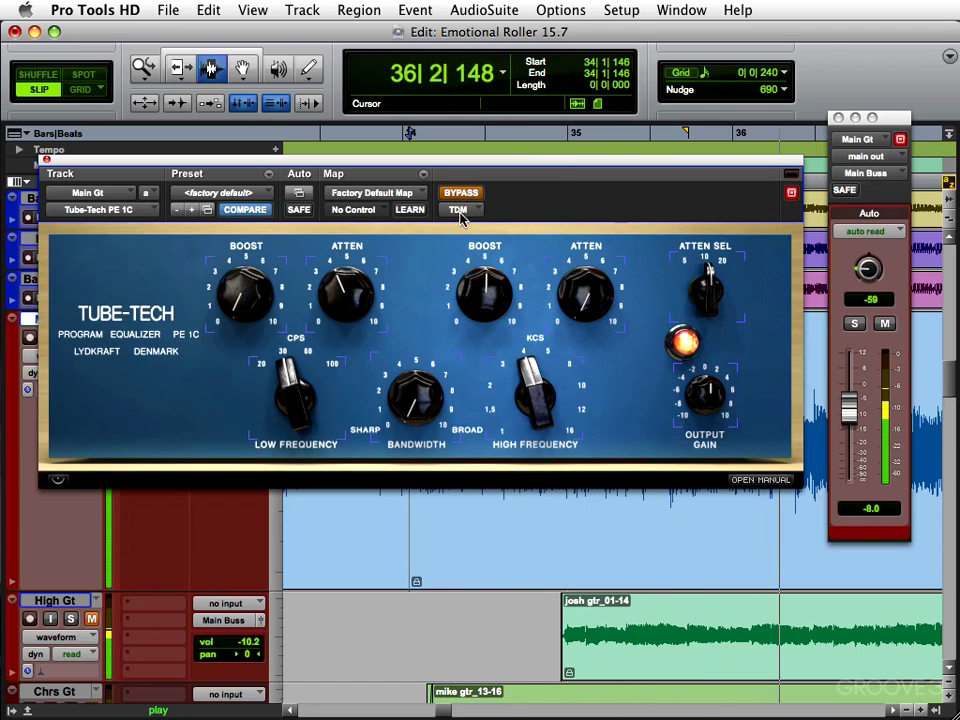
key(space)
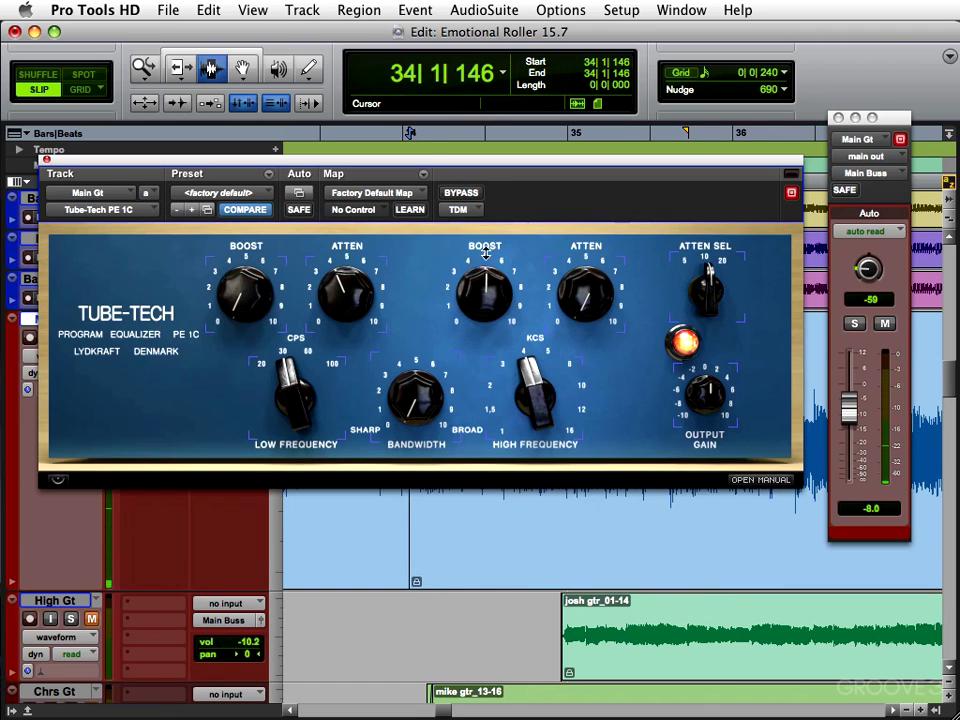
key(space)
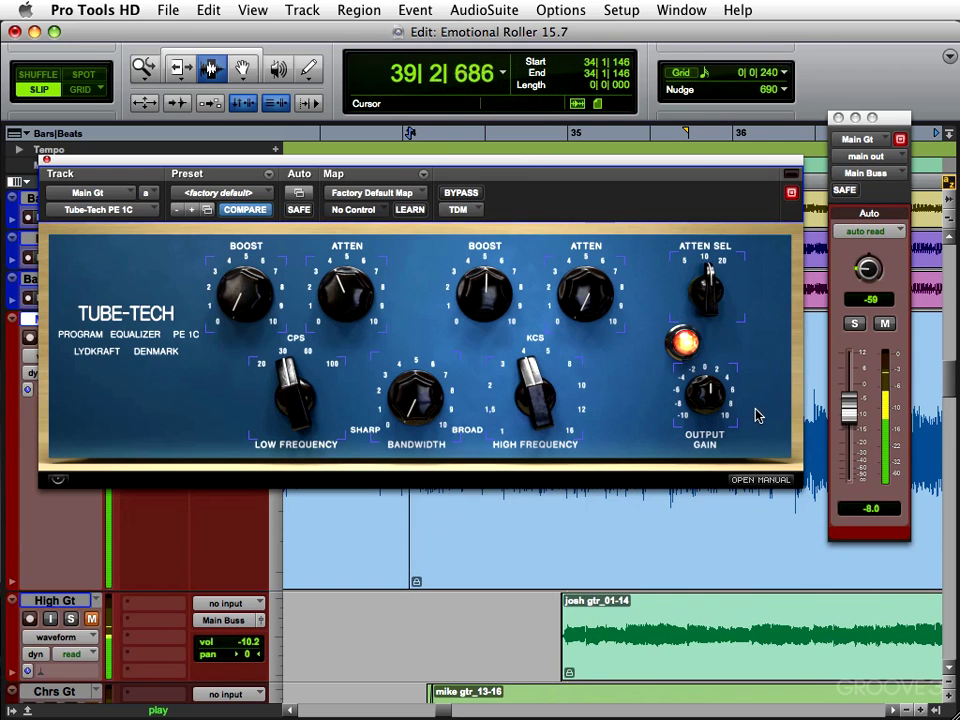
key(space)
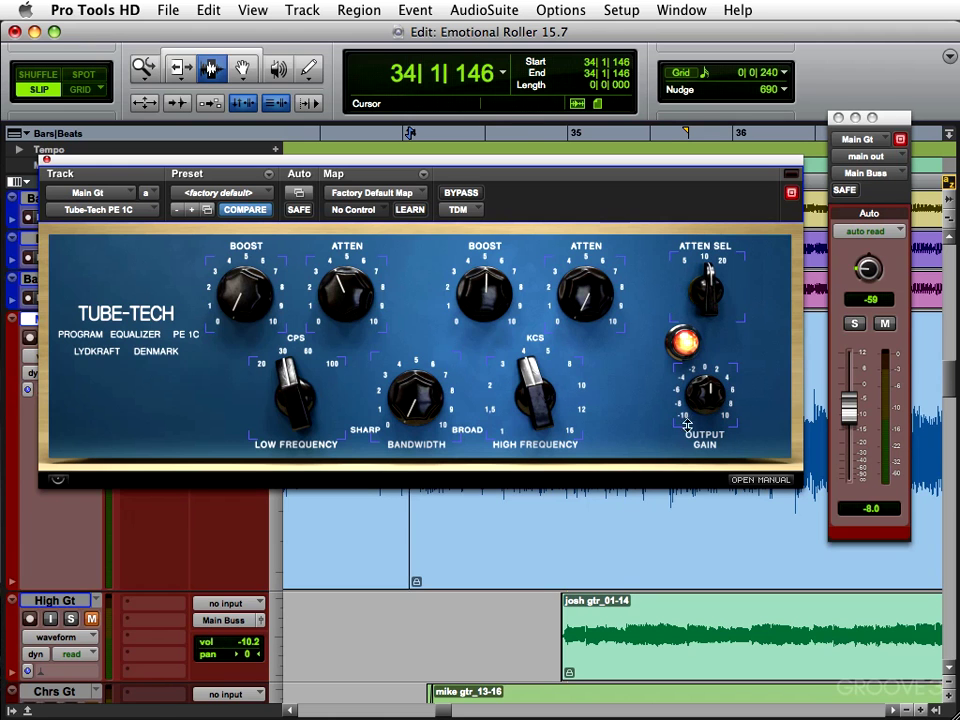
key(space)
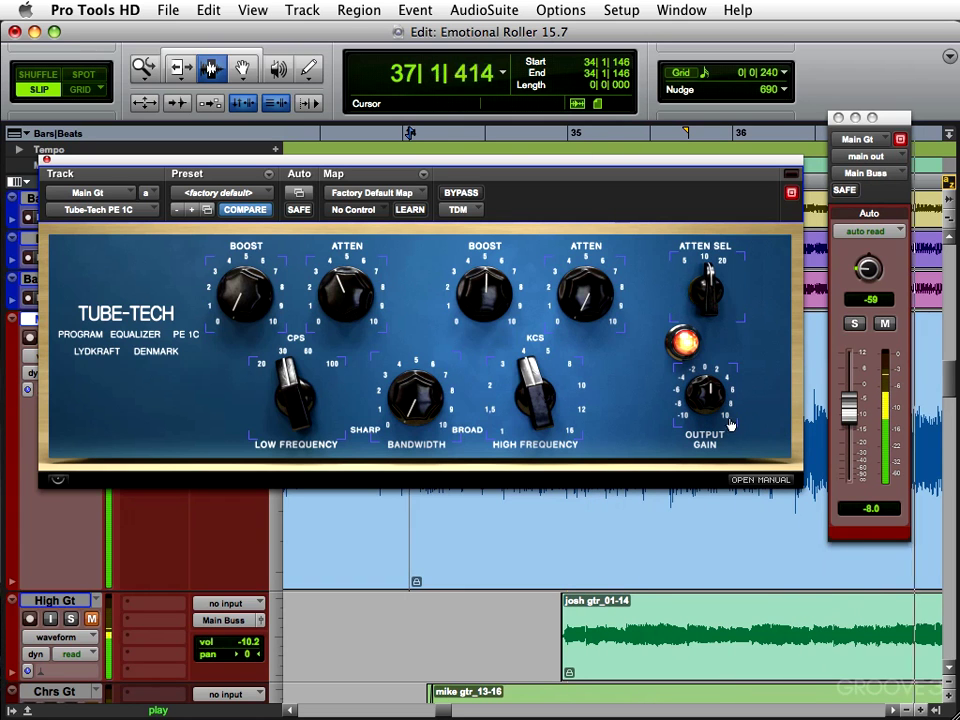
key(space)
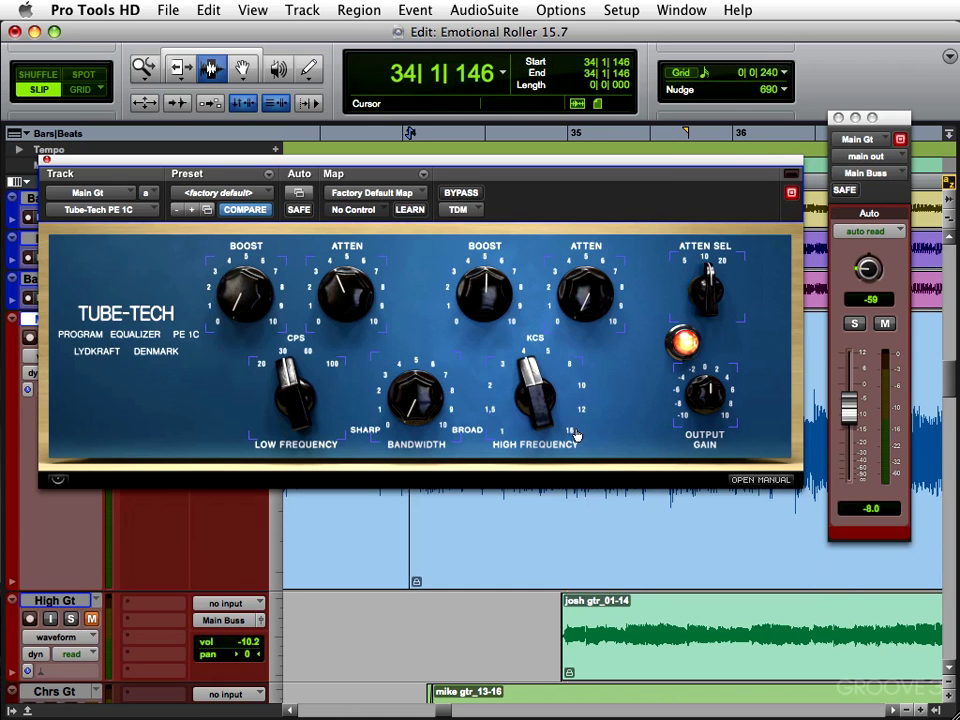
Step: Close the Tube-Tech and Main Gt output windows, then shrink the Main Gt track height
key(Tab)
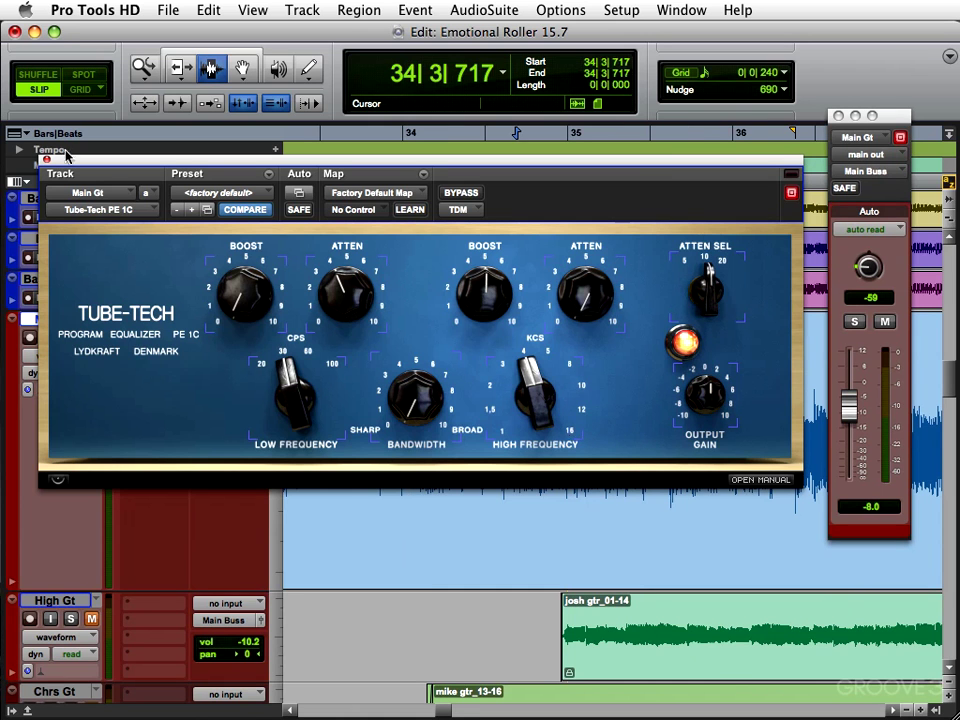
click(45, 160)
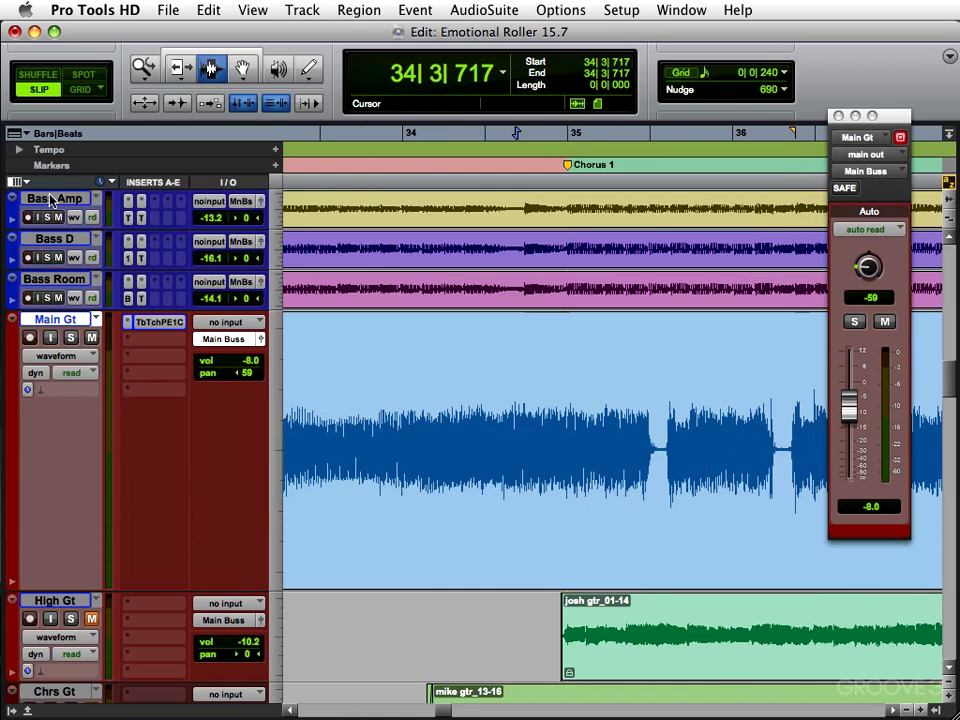
click(836, 117)
click(613, 369)
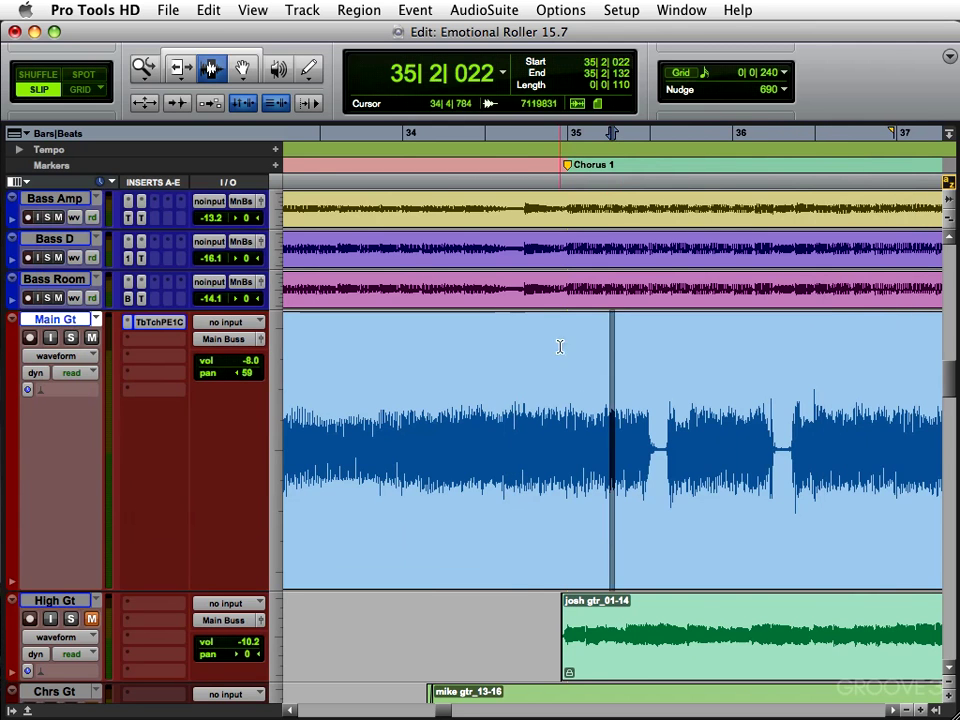
click(513, 389)
key(ctrl+Down)
Step: Zoom the session to show bars 1–60 and close the reopened Tube-Tech window
key(alt+a)
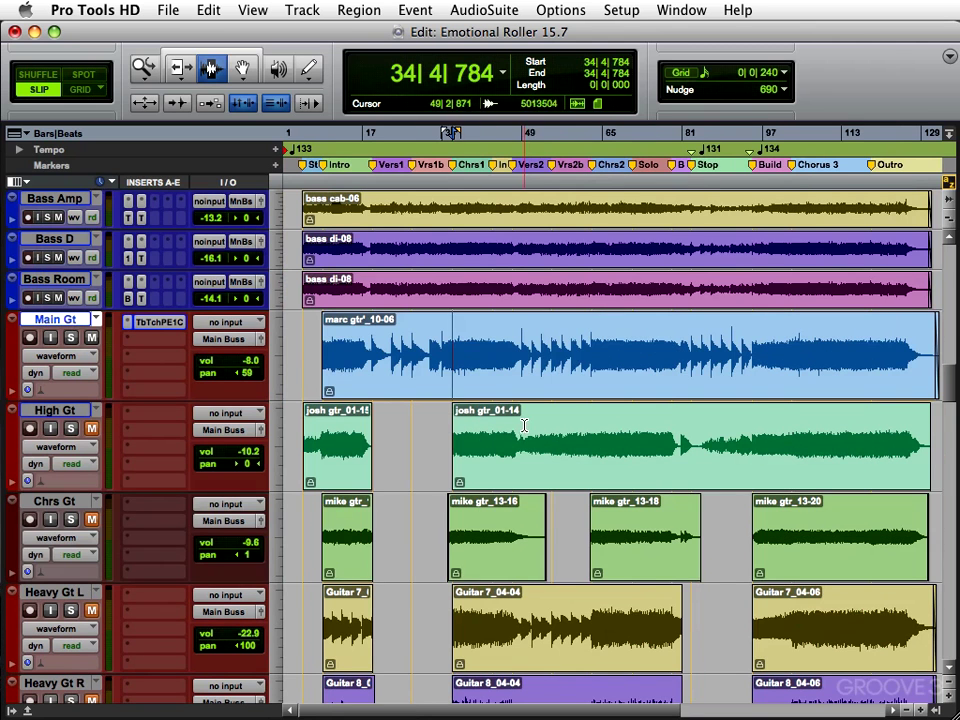
ctrl+super+click(296, 321)
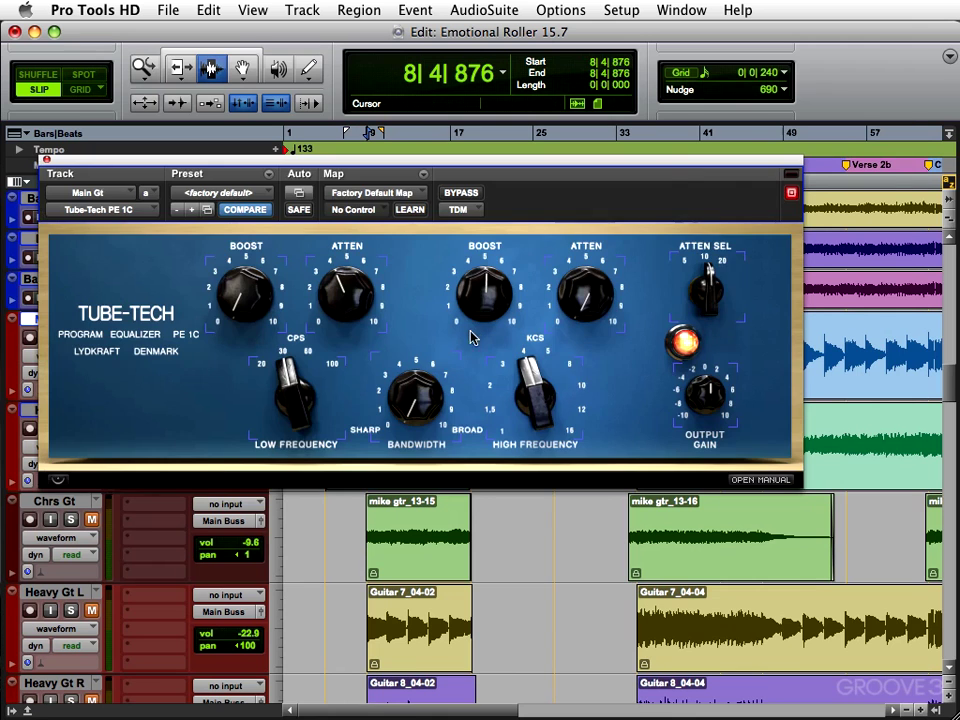
click(46, 159)
Step: Reopen the Main Gt output window and play the guitar in context, zooming in around the playhead
click(260, 339)
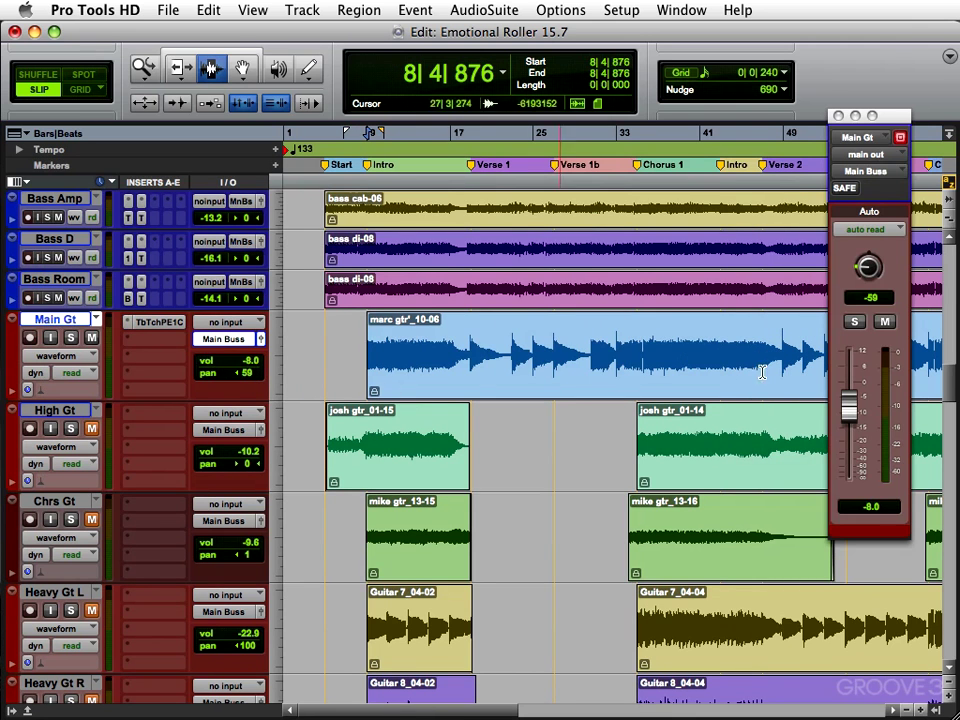
click(838, 116)
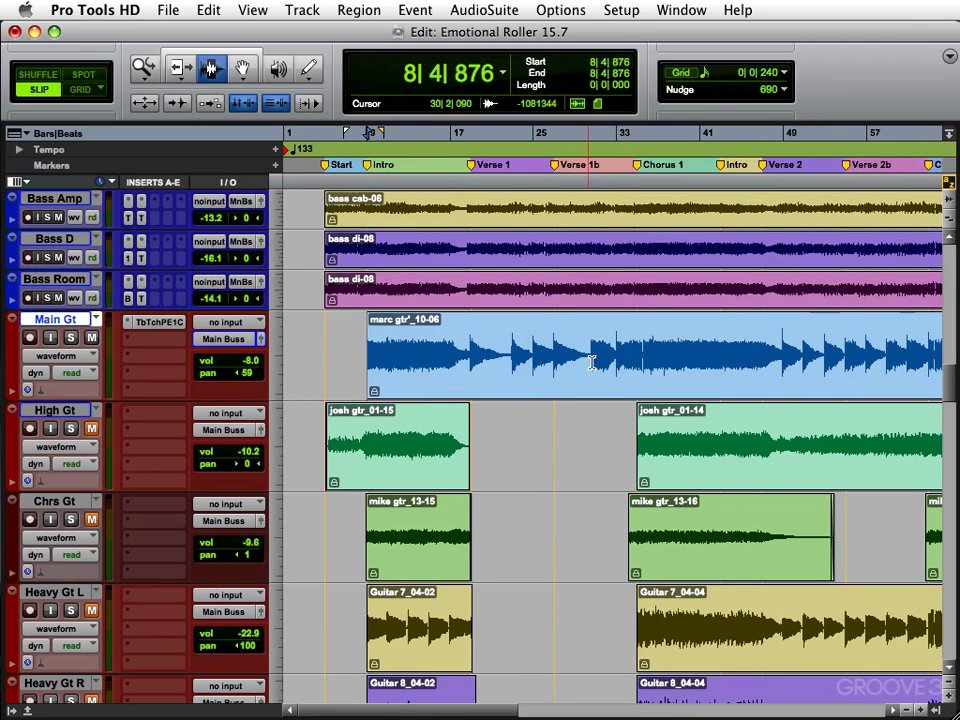
click(260, 339)
key(space)
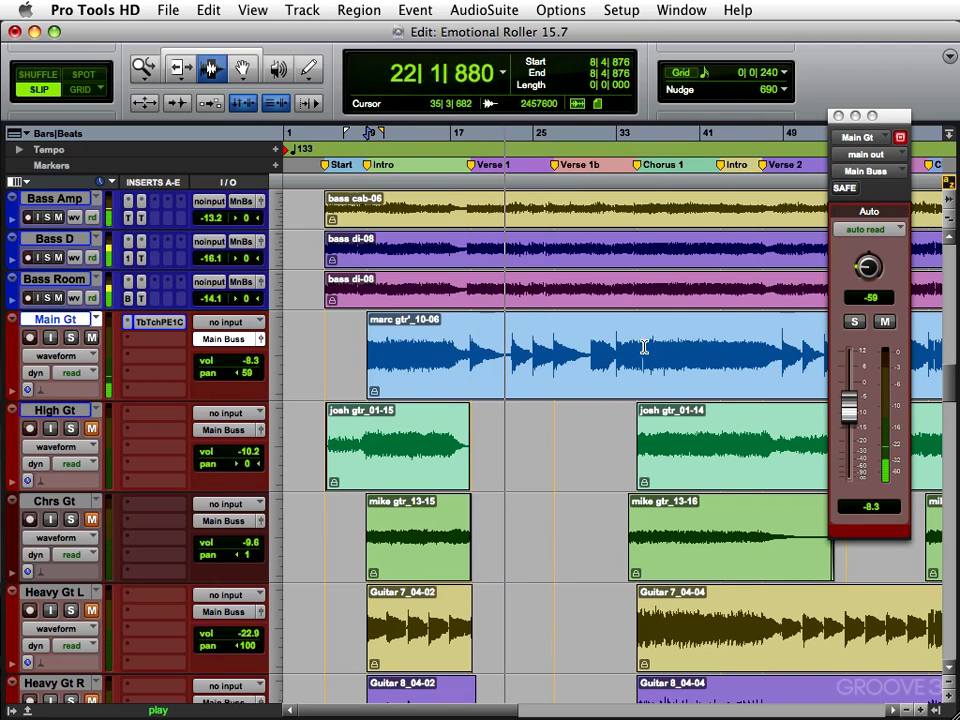
key(super+bracketright)
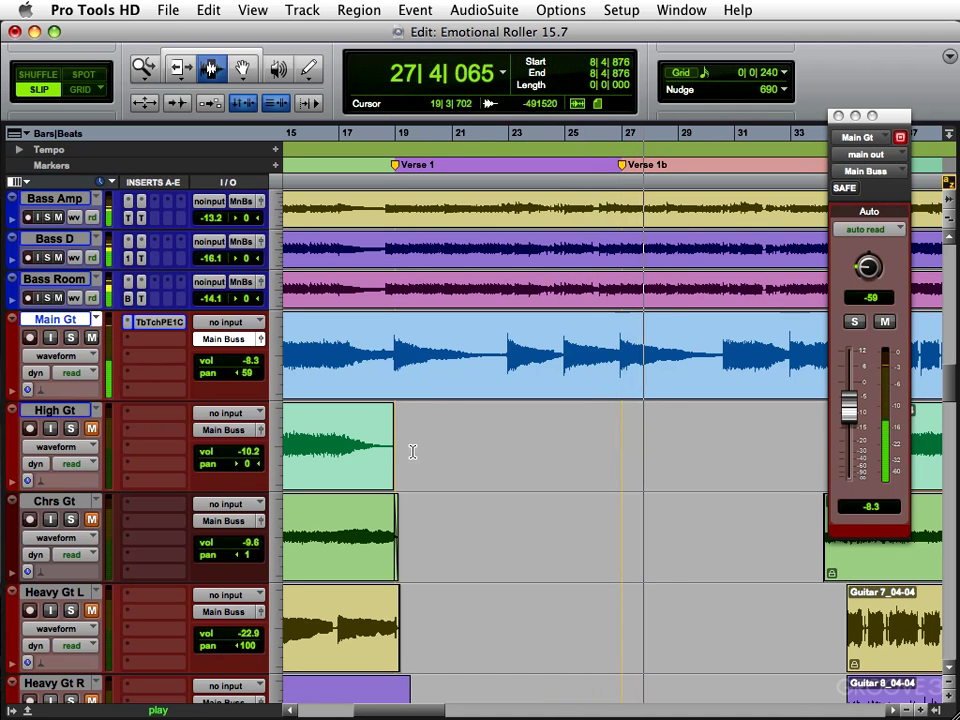
key(space)
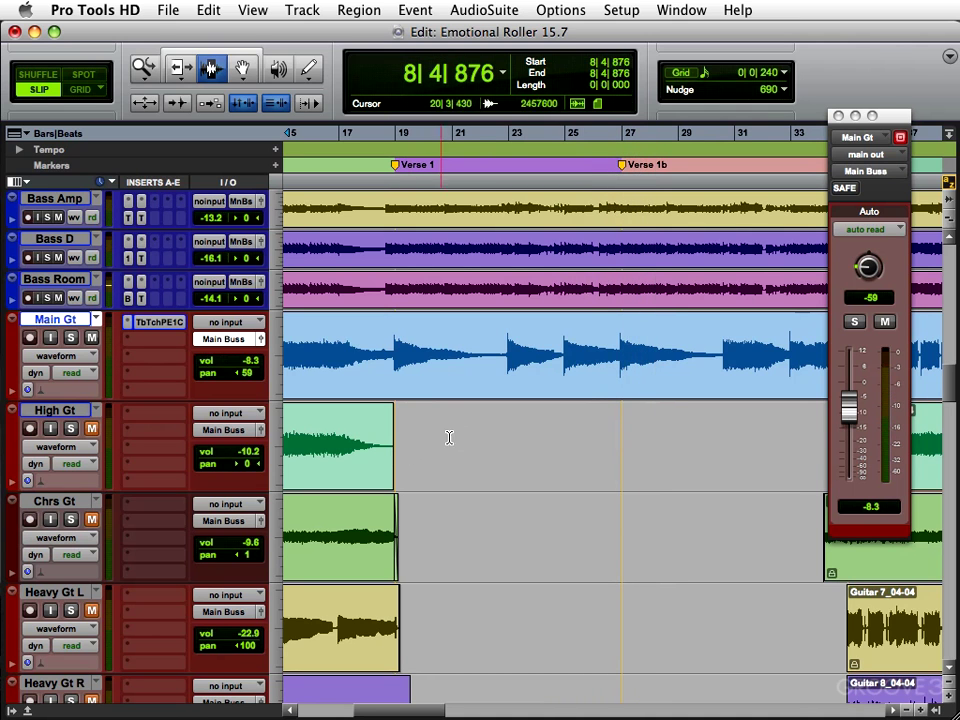